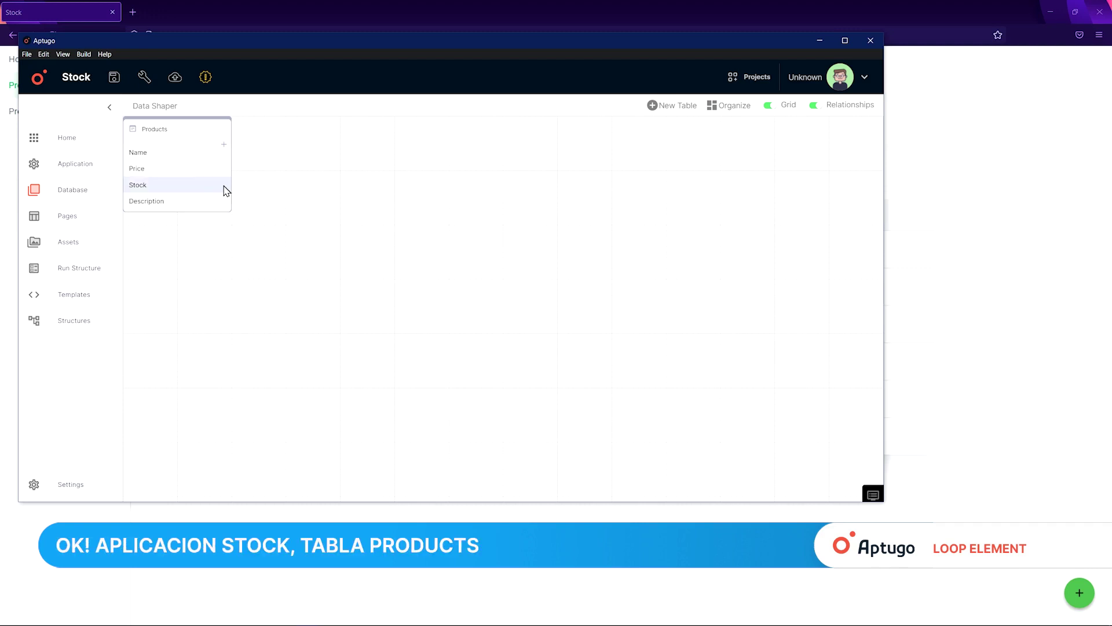
# Step: Inspect the Products fields Name, Price, Stock and Description, ending on Description's Multiline text type
pyautogui.click(191, 153)
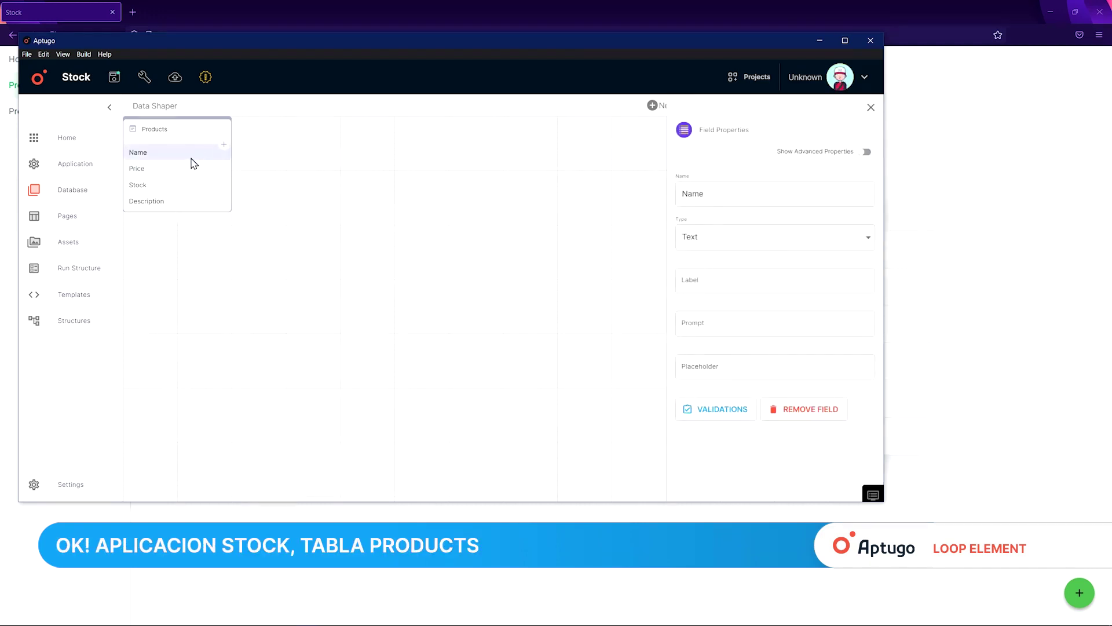
pyautogui.click(193, 169)
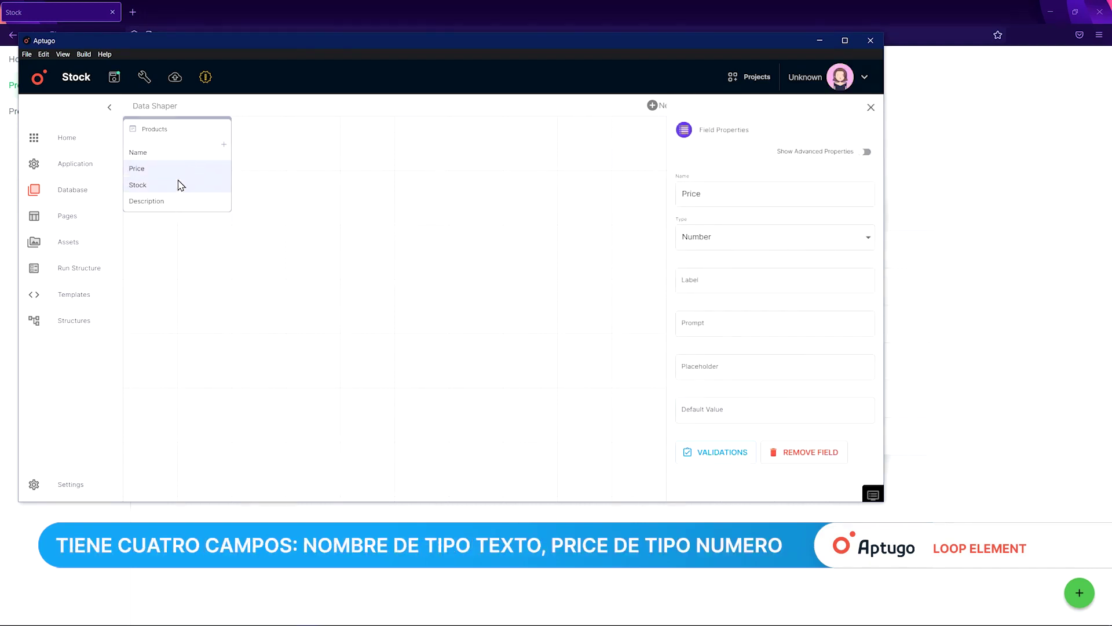
pyautogui.click(178, 187)
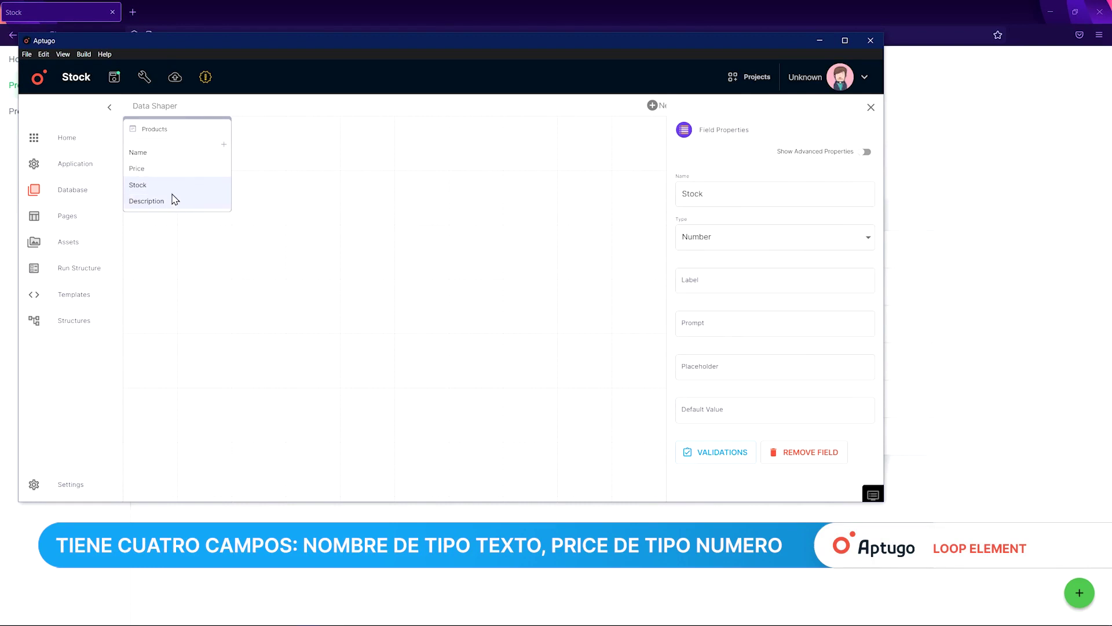
pyautogui.click(167, 202)
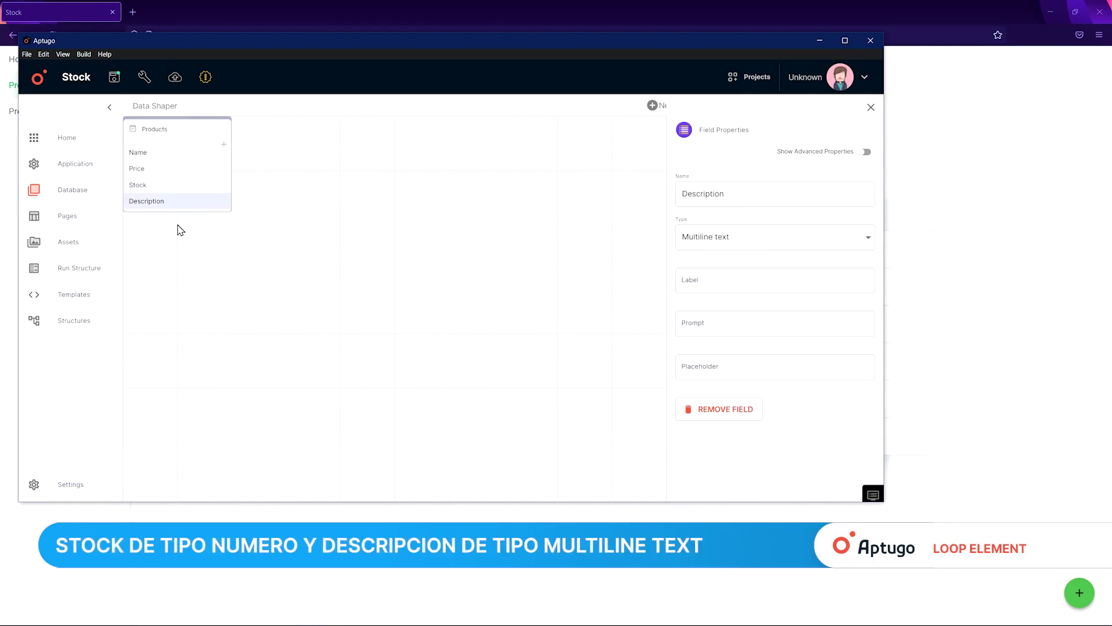
# Step: Check the Products page's path in the page tree, then switch to the running app in Firefox
pyautogui.click(112, 216)
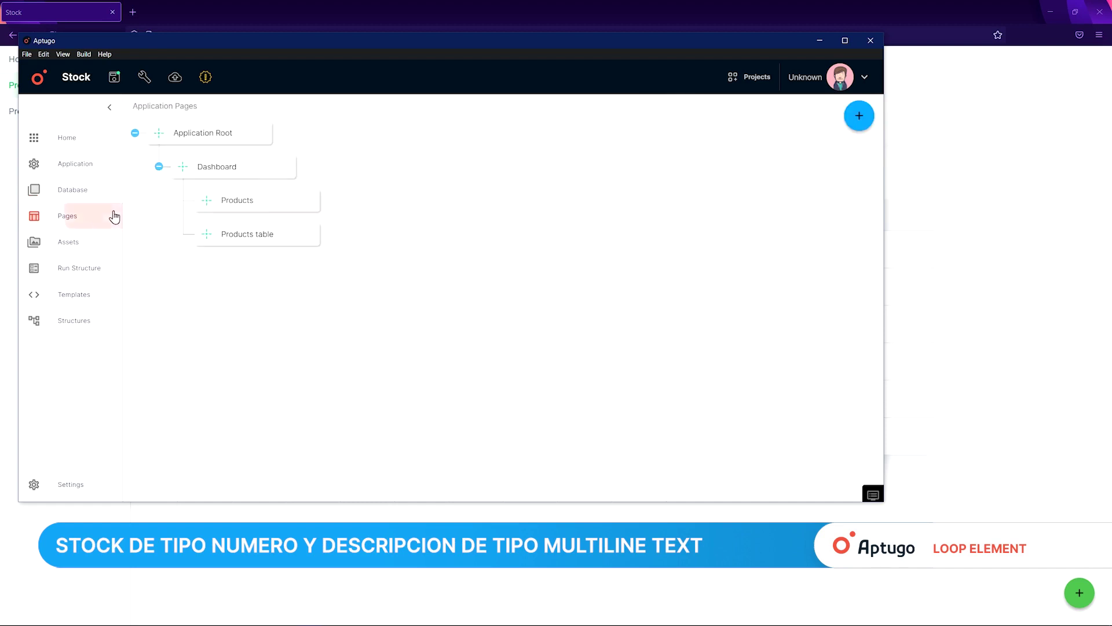
pyautogui.click(249, 201)
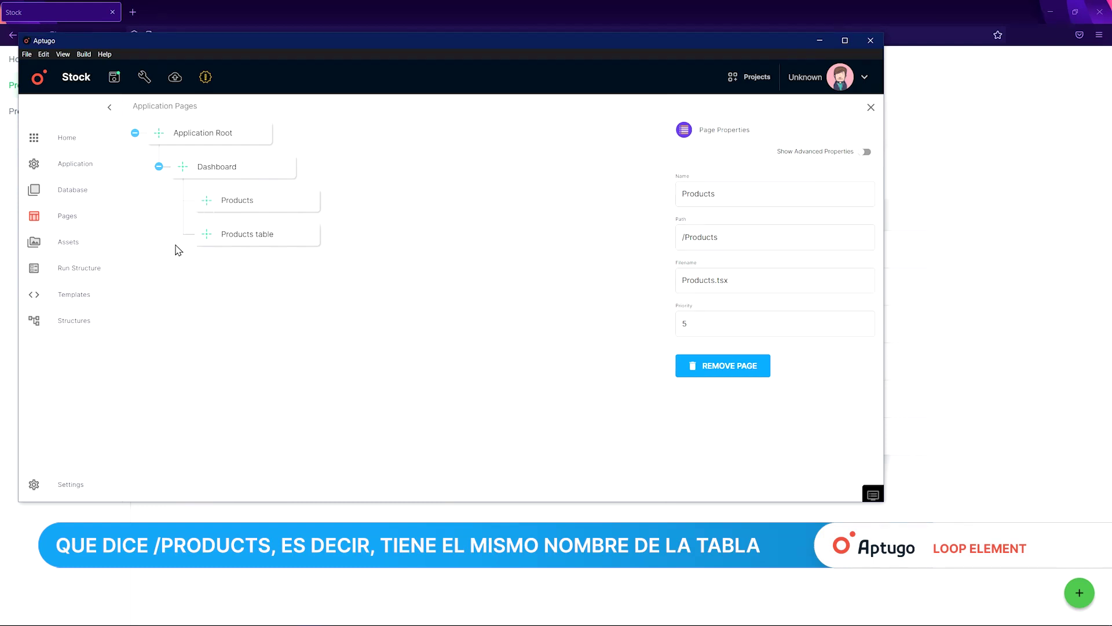
pyautogui.hotkey('alt', 'Tab')
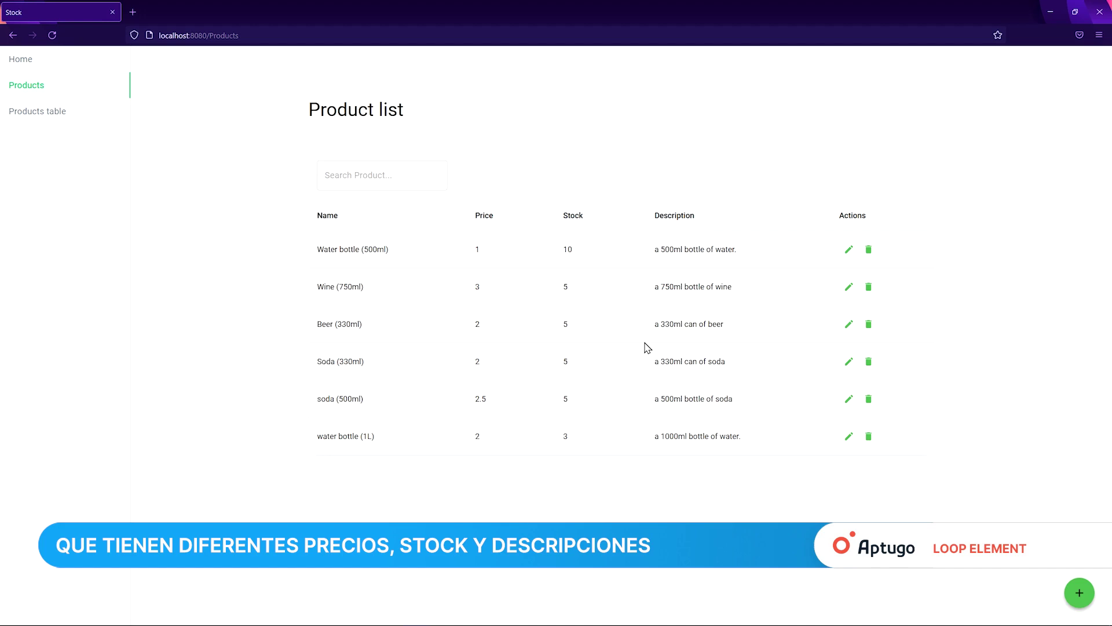
pyautogui.hotkey('alt', 'Tab')
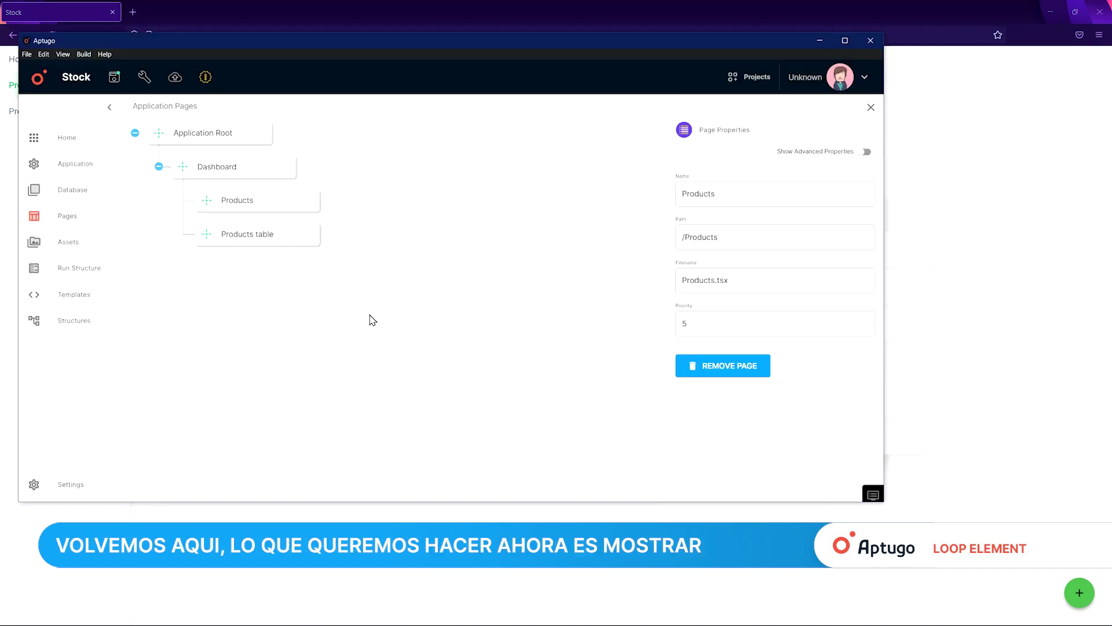
# Step: Add a new untitled page and move it under Dashboard, below the Products table
pyautogui.click(509, 241)
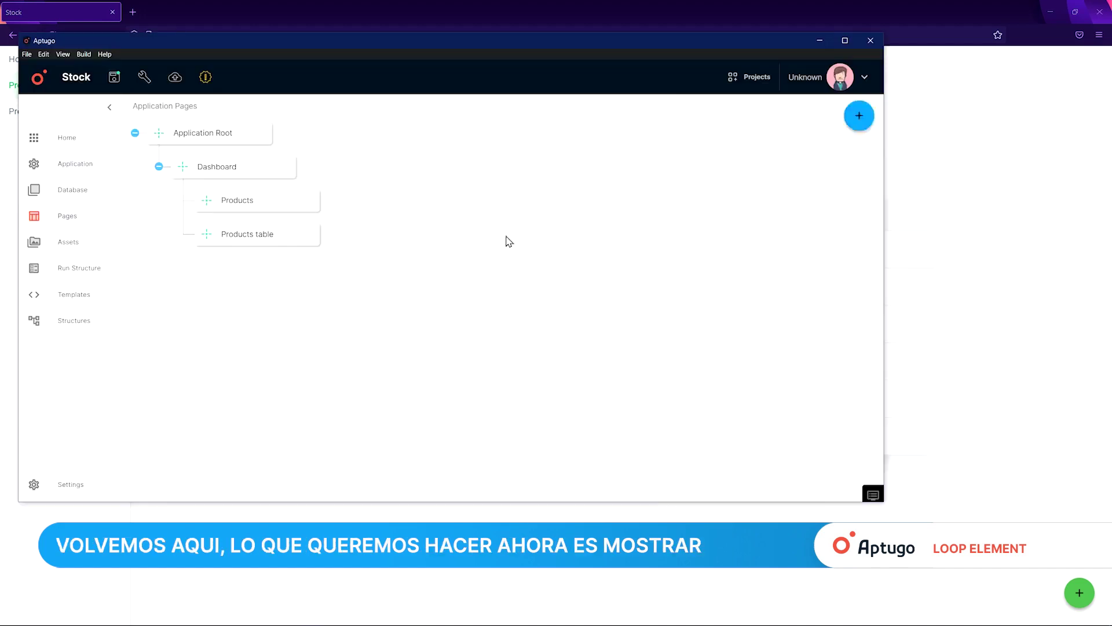
pyautogui.click(858, 121)
pyautogui.moveTo(157, 275); pyautogui.dragTo(204, 275)
pyautogui.click(247, 279)
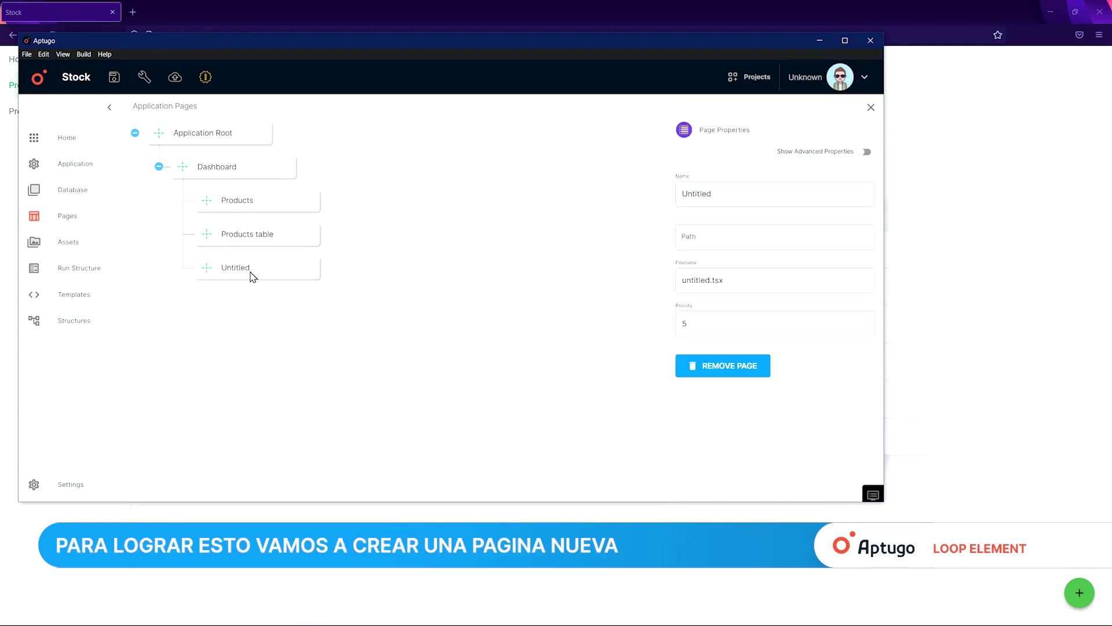
# Step: Name the page 'Products List' with path /list and filename list.tsx, then save the project
pyautogui.doubleClick(732, 192)
pyautogui.write('Products List')
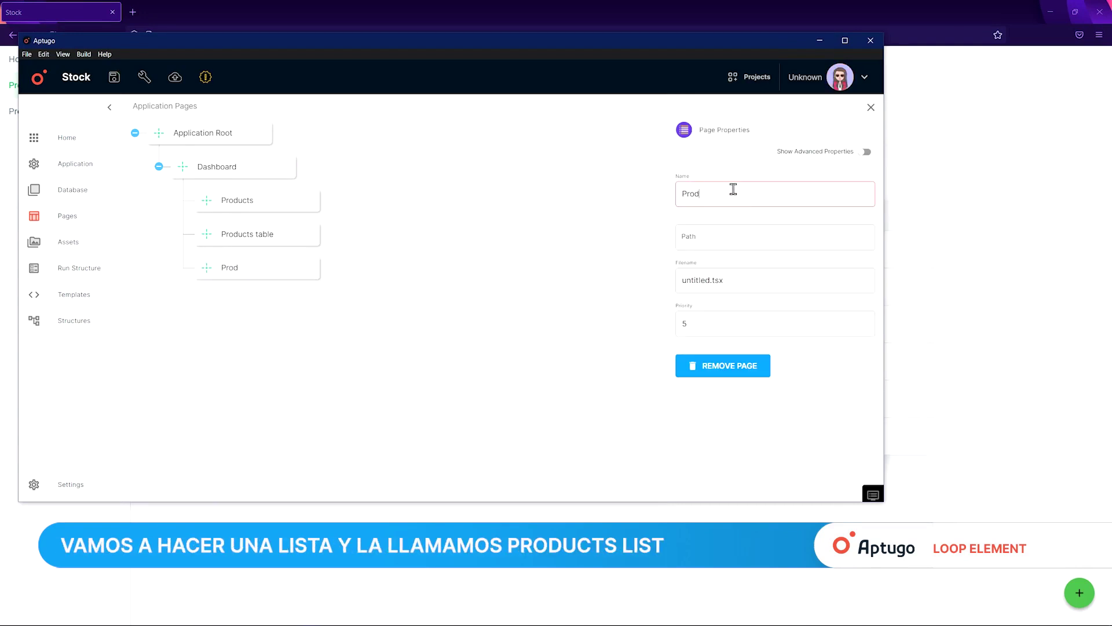
pyautogui.press('Tab')
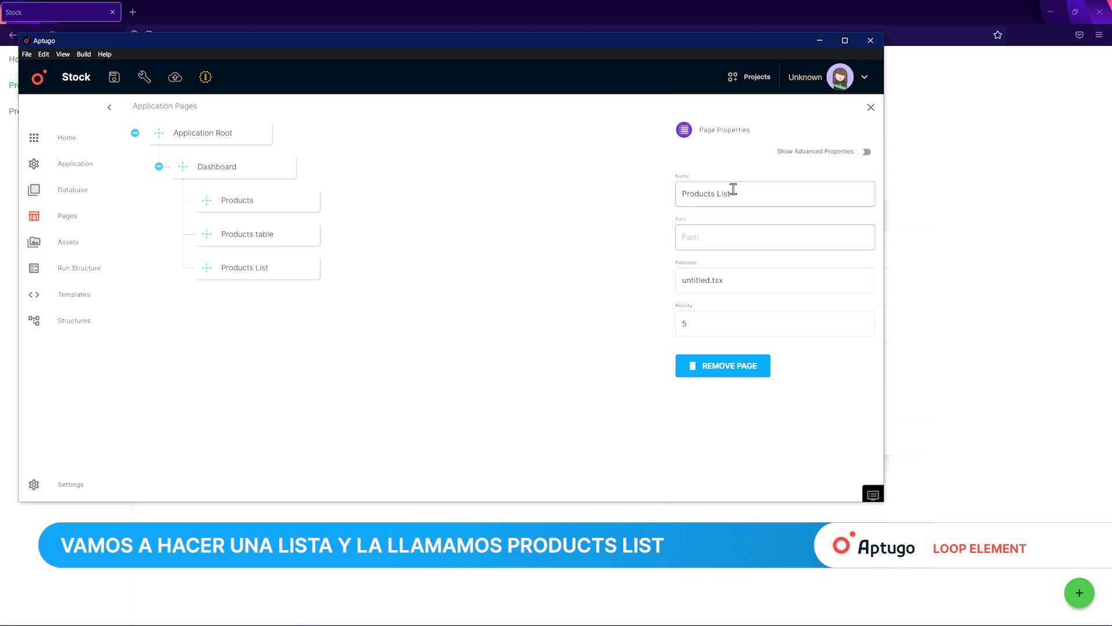
pyautogui.write('/list')
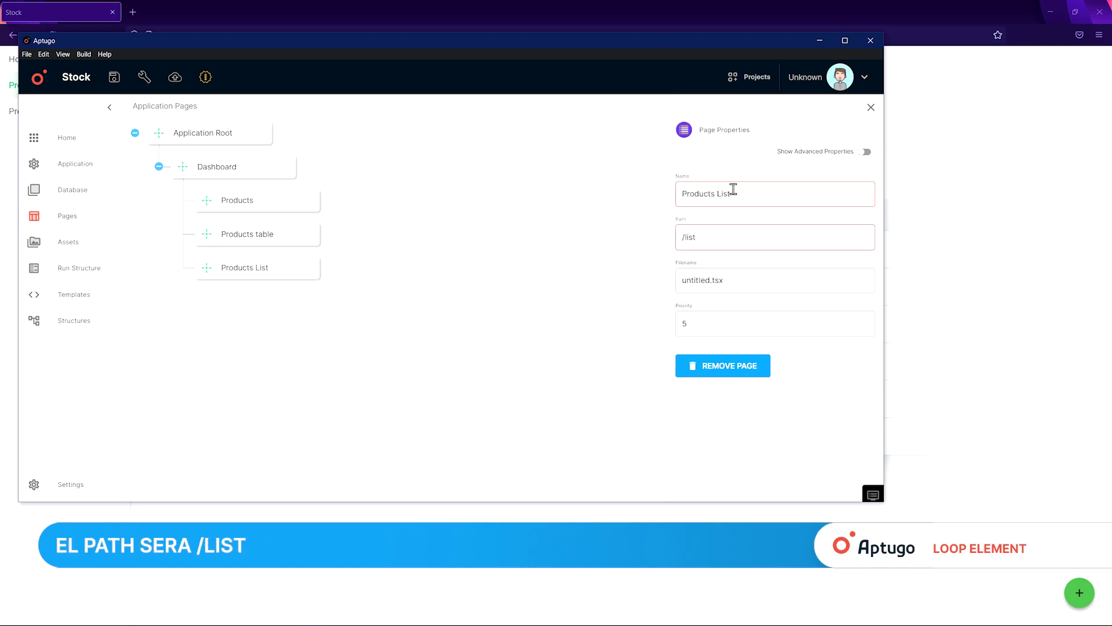
pyautogui.doubleClick(690, 280)
pyautogui.write('list.tsx')
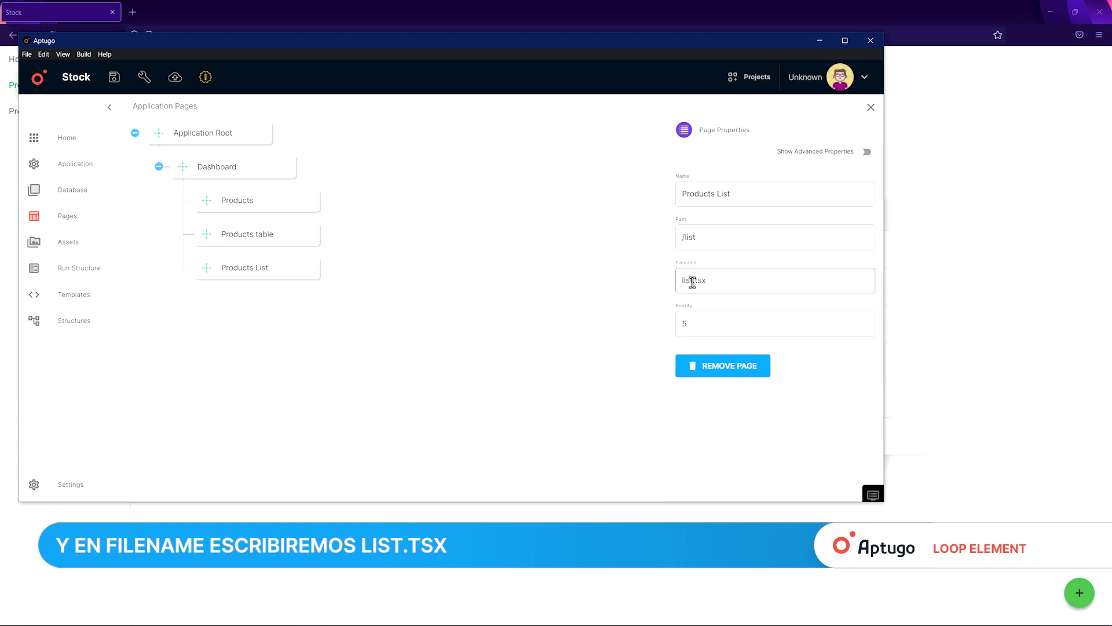
pyautogui.click(609, 340)
pyautogui.click(240, 266)
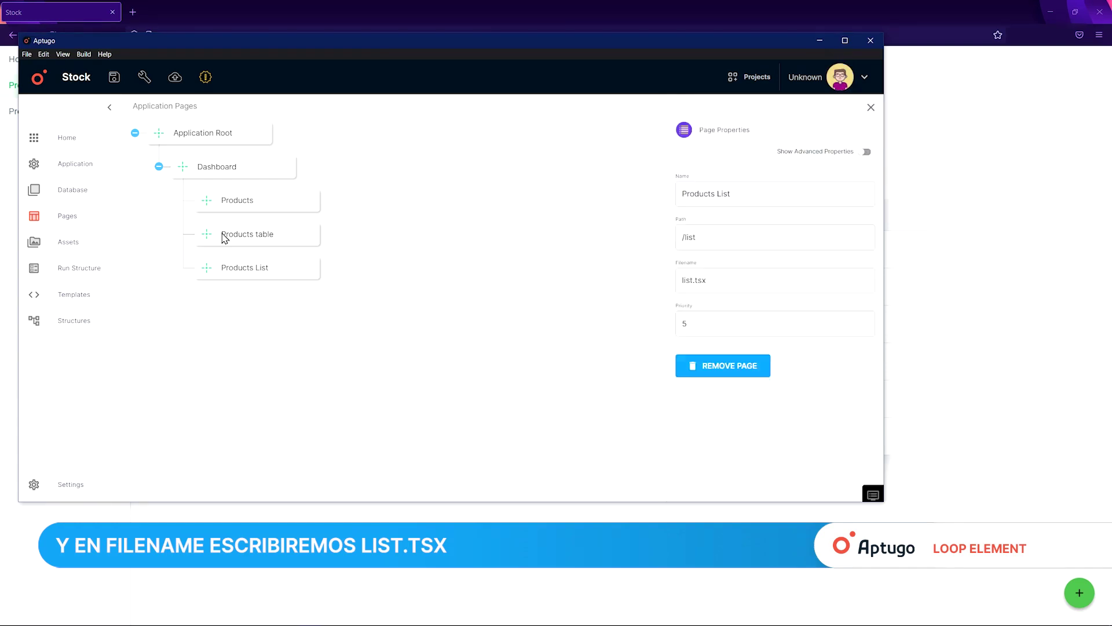
pyautogui.click(115, 85)
# Step: Add a Load From Database element to the Page Header, loading Products into variable allProducts
pyautogui.doubleClick(233, 266)
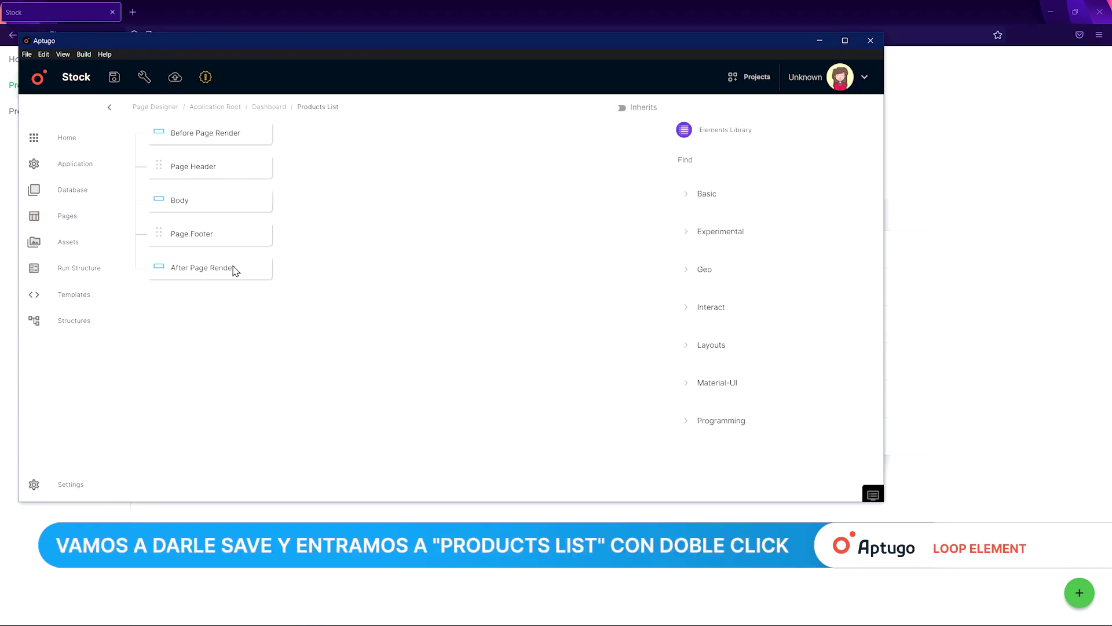
pyautogui.click(735, 166)
pyautogui.write('load')
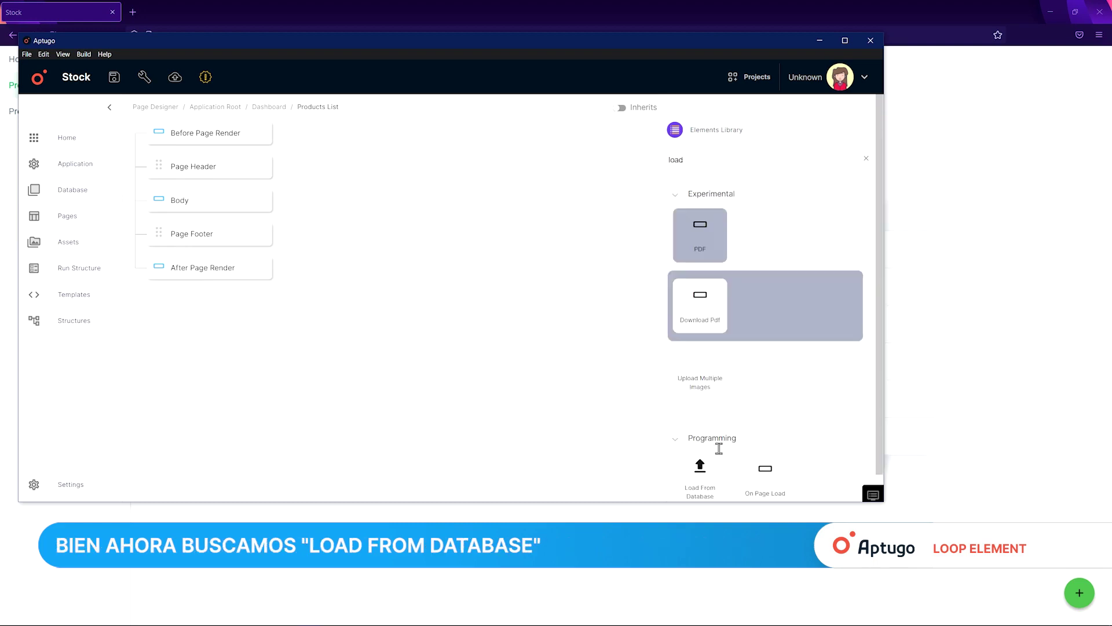
pyautogui.moveTo(703, 470); pyautogui.dragTo(511, 214)
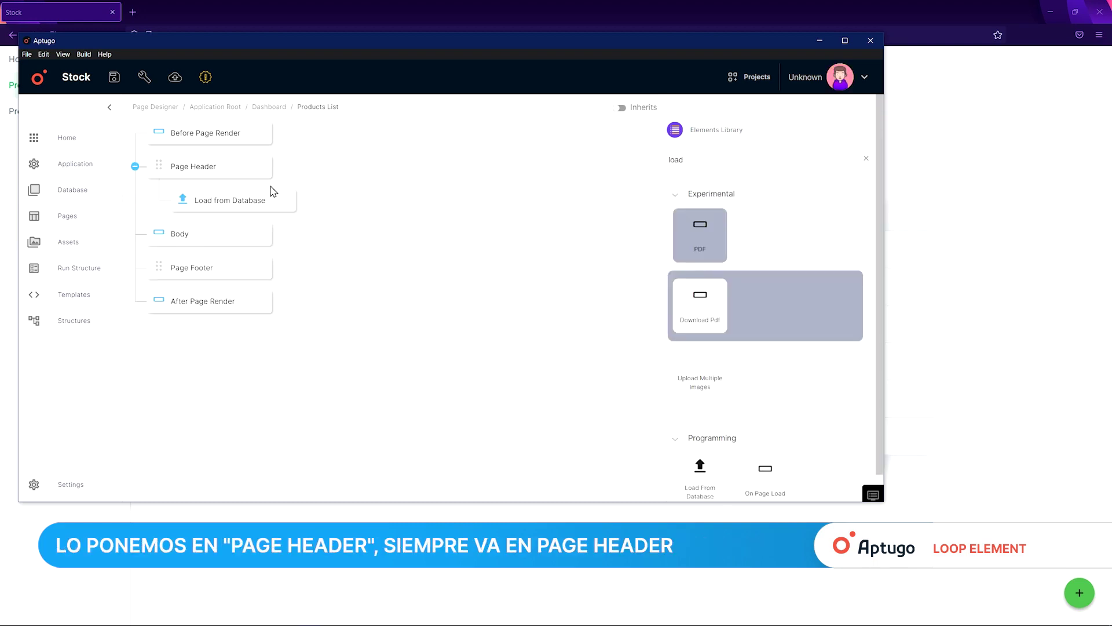
pyautogui.click(259, 208)
pyautogui.click(688, 234)
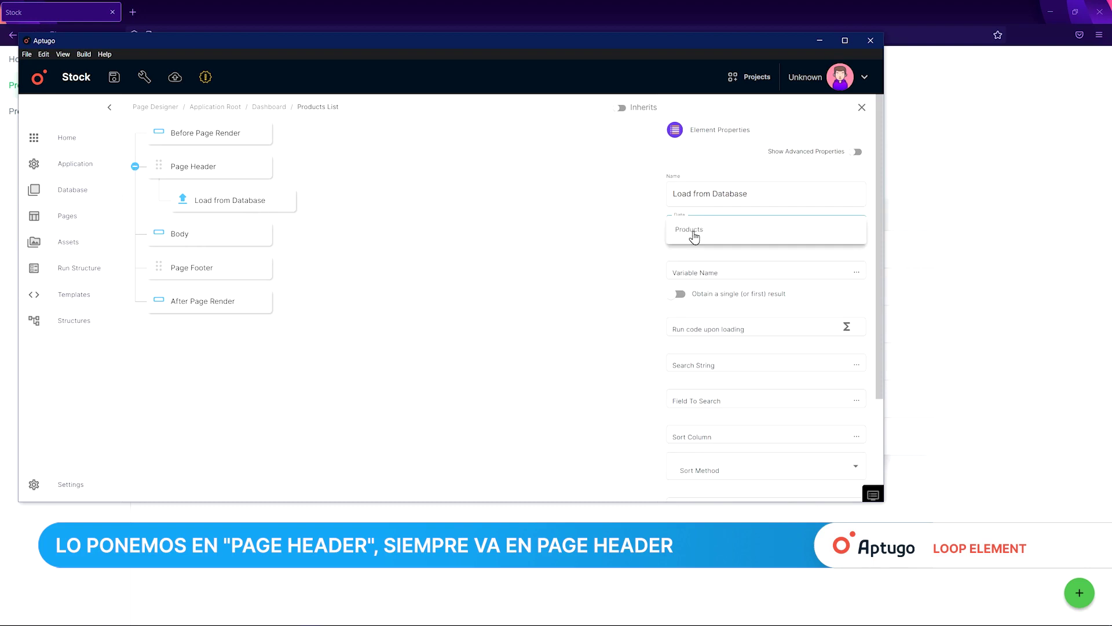
pyautogui.click(703, 233)
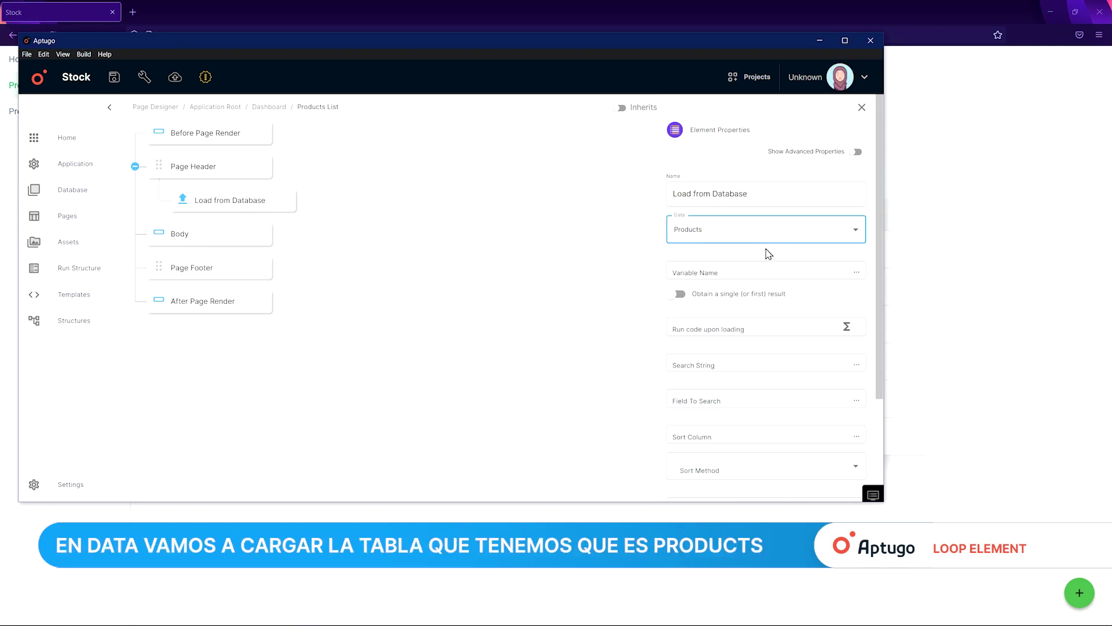
pyautogui.click(749, 270)
pyautogui.write('all')
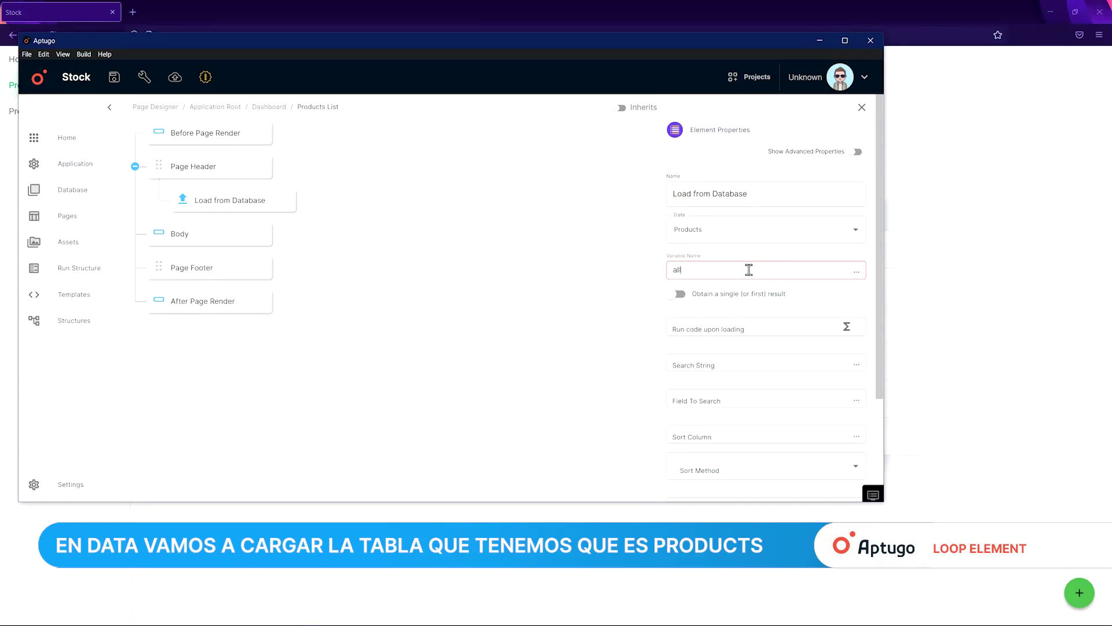
pyautogui.write('Products')
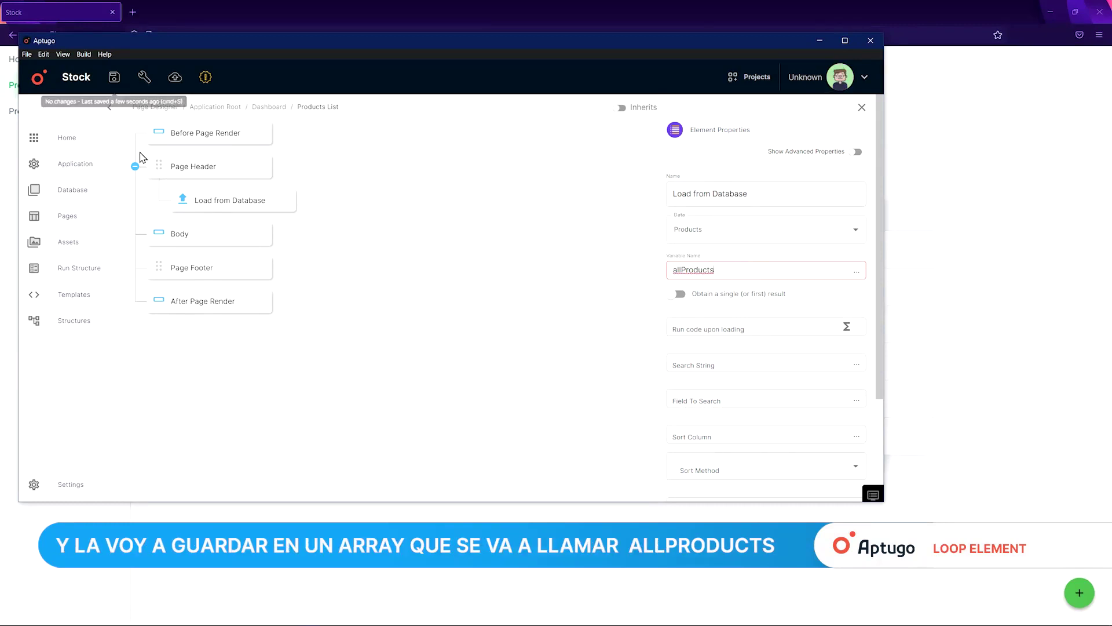
pyautogui.click(208, 238)
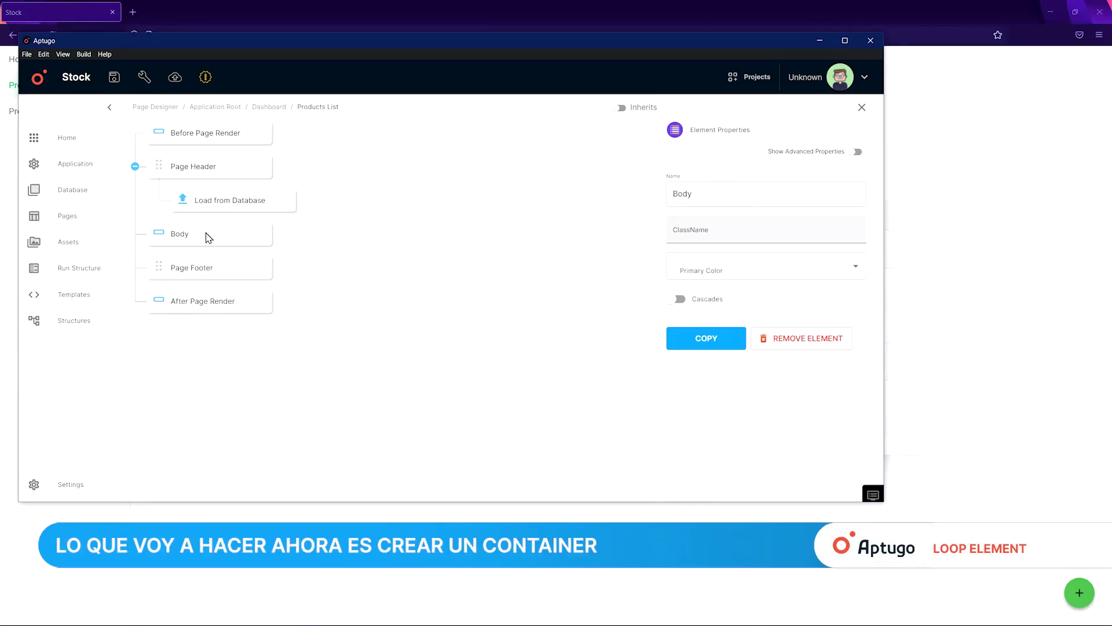
# Step: Add a Container inside Body and set its Max Width to sm
pyautogui.click(442, 275)
pyautogui.click(732, 153)
pyautogui.write('contai')
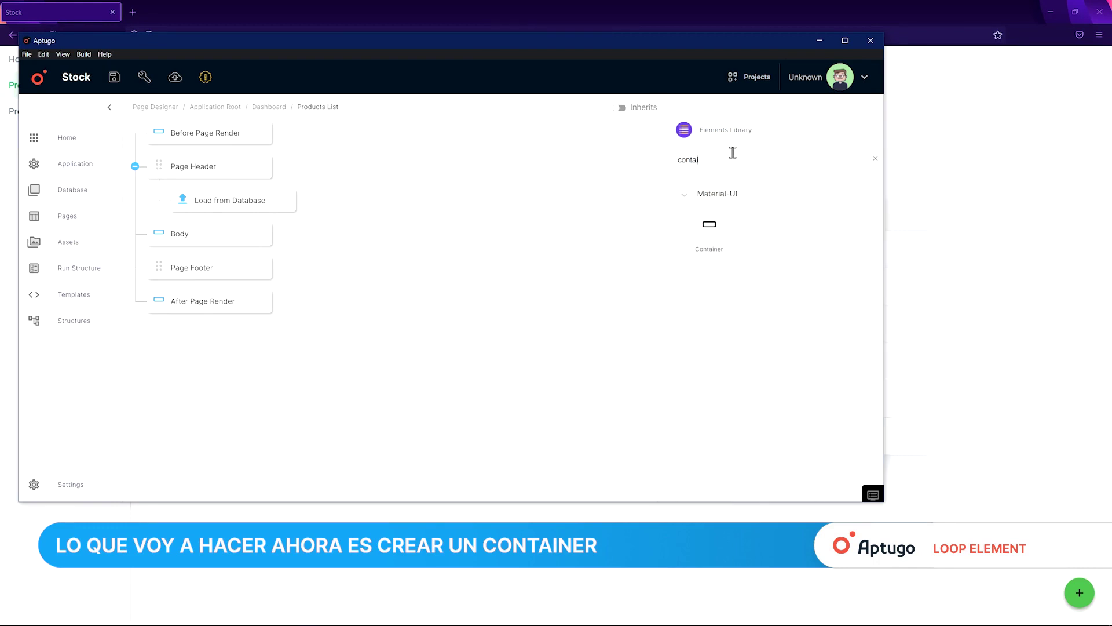
pyautogui.moveTo(720, 250); pyautogui.dragTo(570, 288)
pyautogui.click(237, 271)
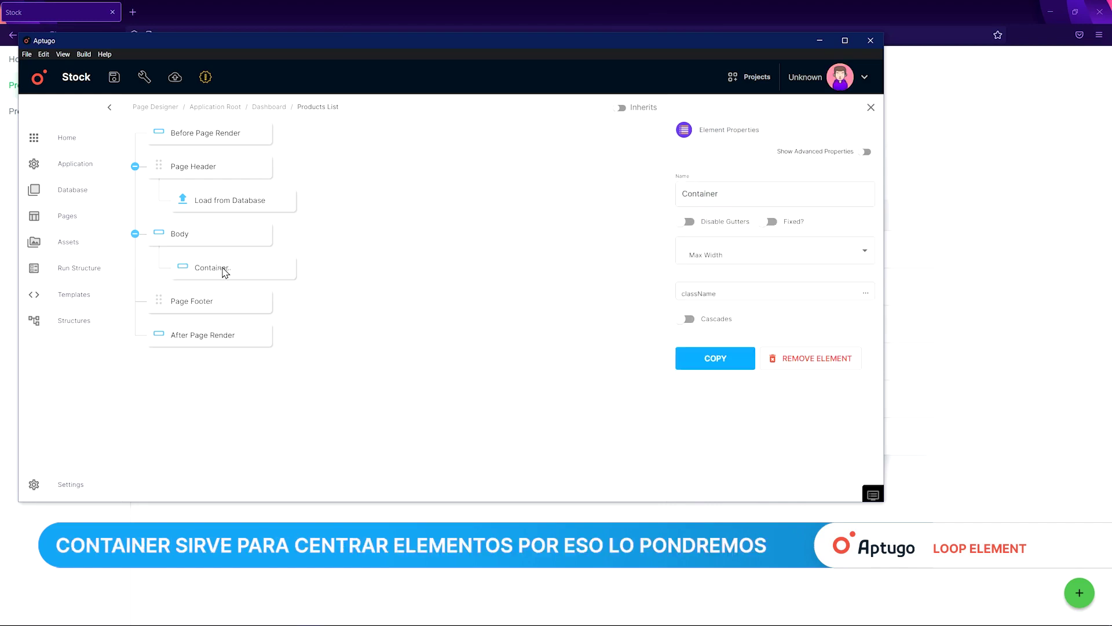
pyautogui.click(714, 258)
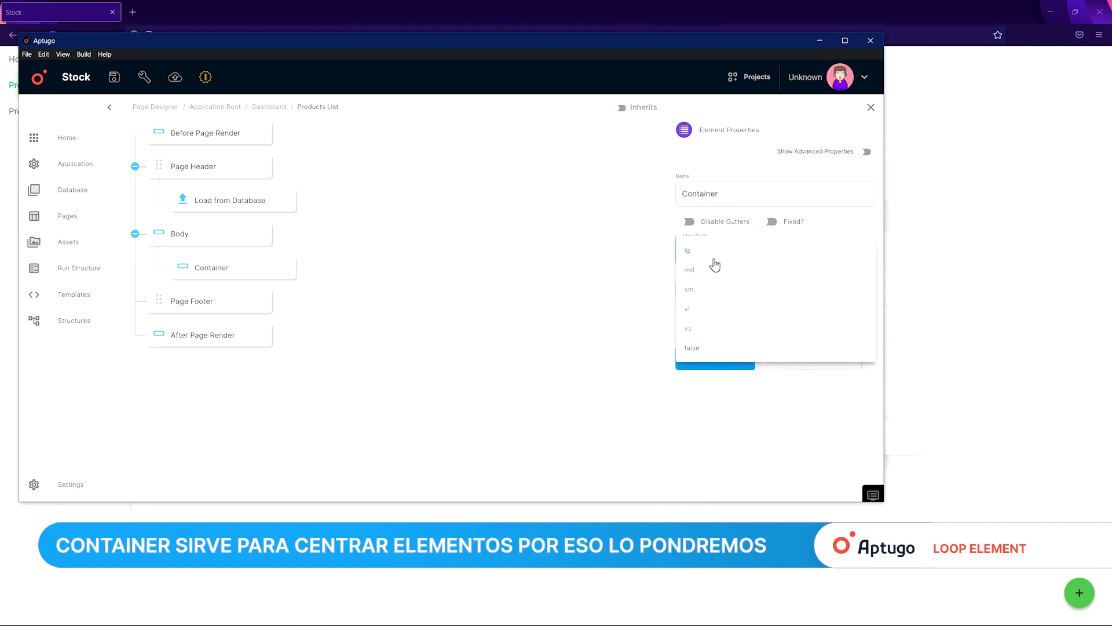
pyautogui.click(720, 292)
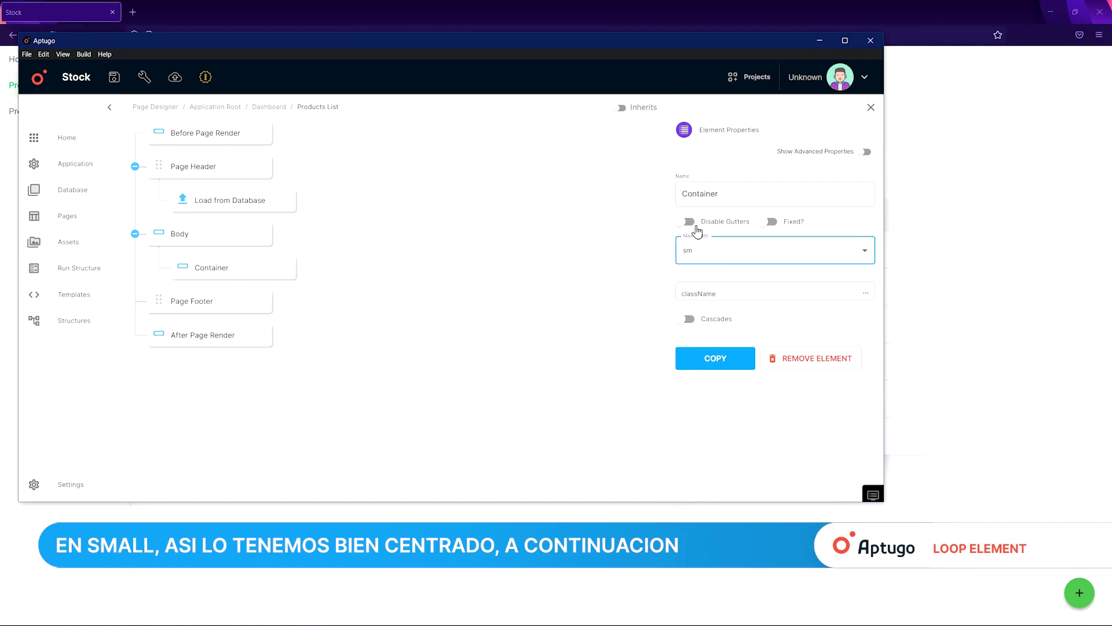
# Step: Place a Typography element inside the Container
pyautogui.click(426, 324)
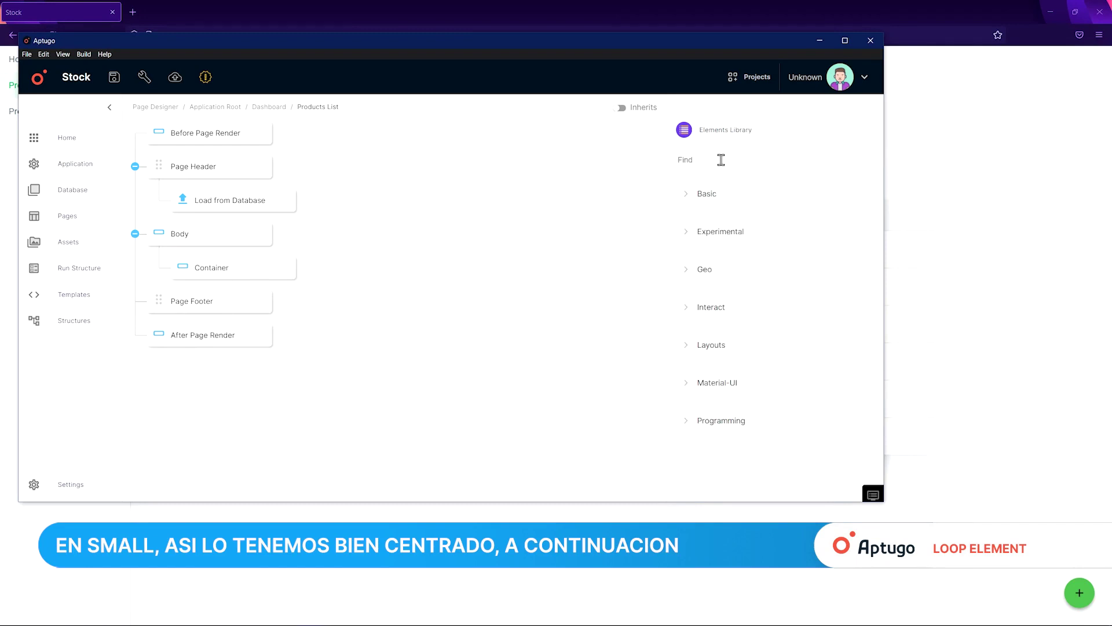
pyautogui.write('typo')
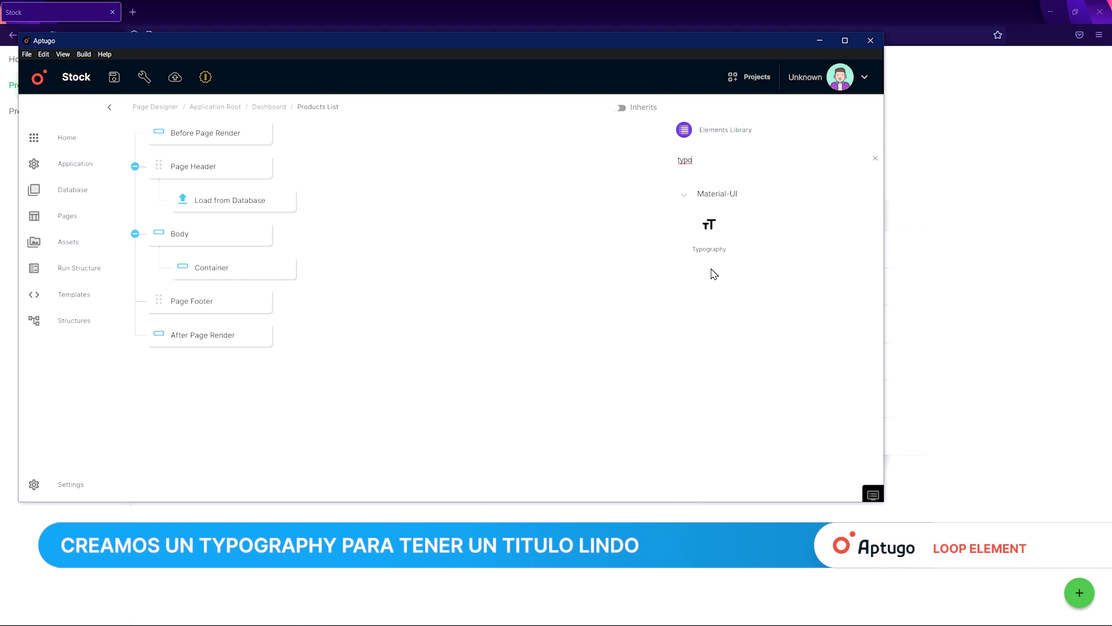
pyautogui.moveTo(711, 248); pyautogui.dragTo(259, 300)
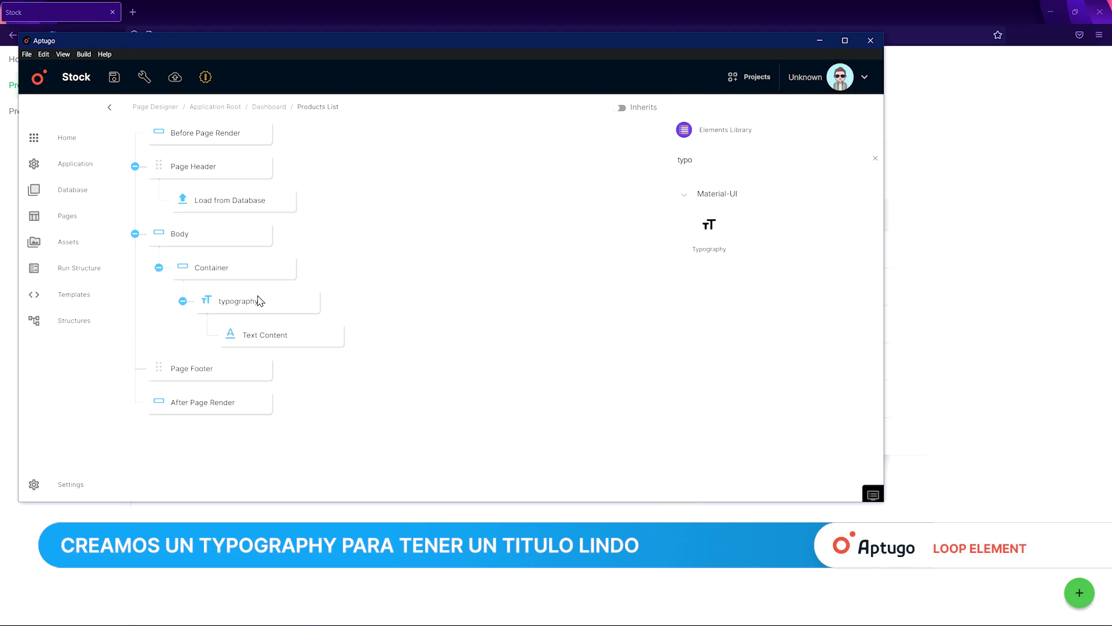
# Step: Rename the text element to 'title' with content 'Products List'
pyautogui.click(257, 342)
pyautogui.click(746, 198)
pyautogui.hotkey('ctrl', 'a')
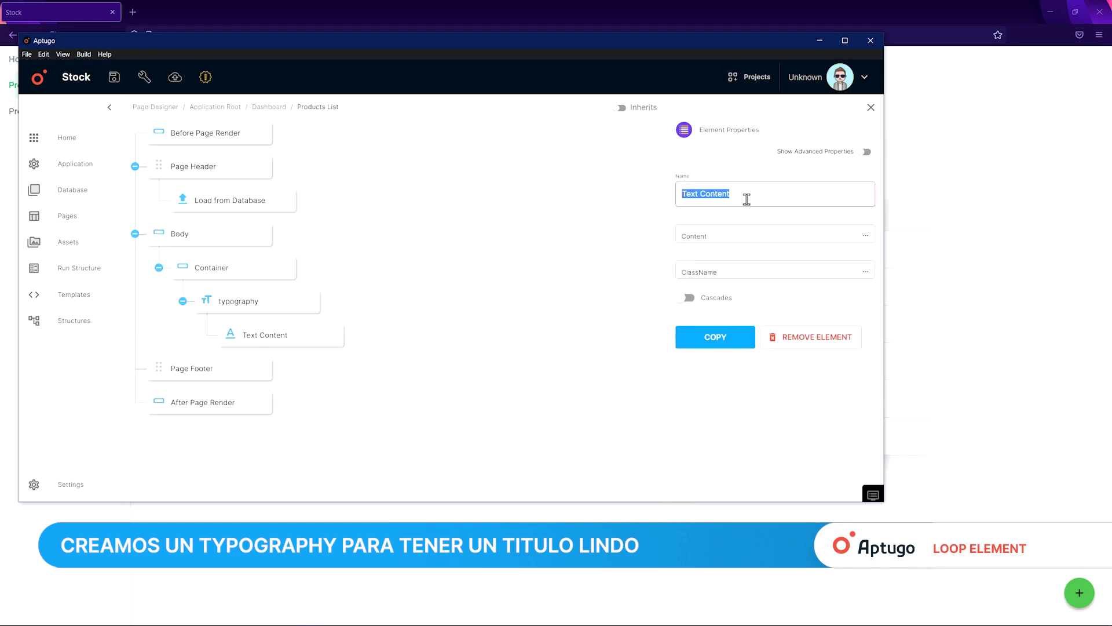
pyautogui.write('title')
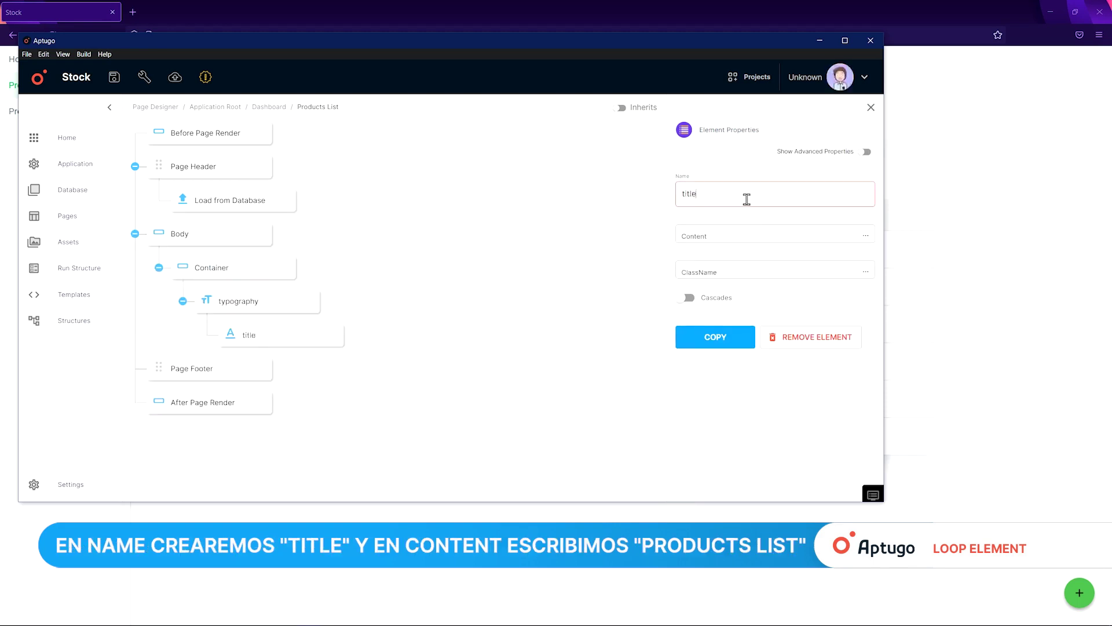
pyautogui.press('Tab')
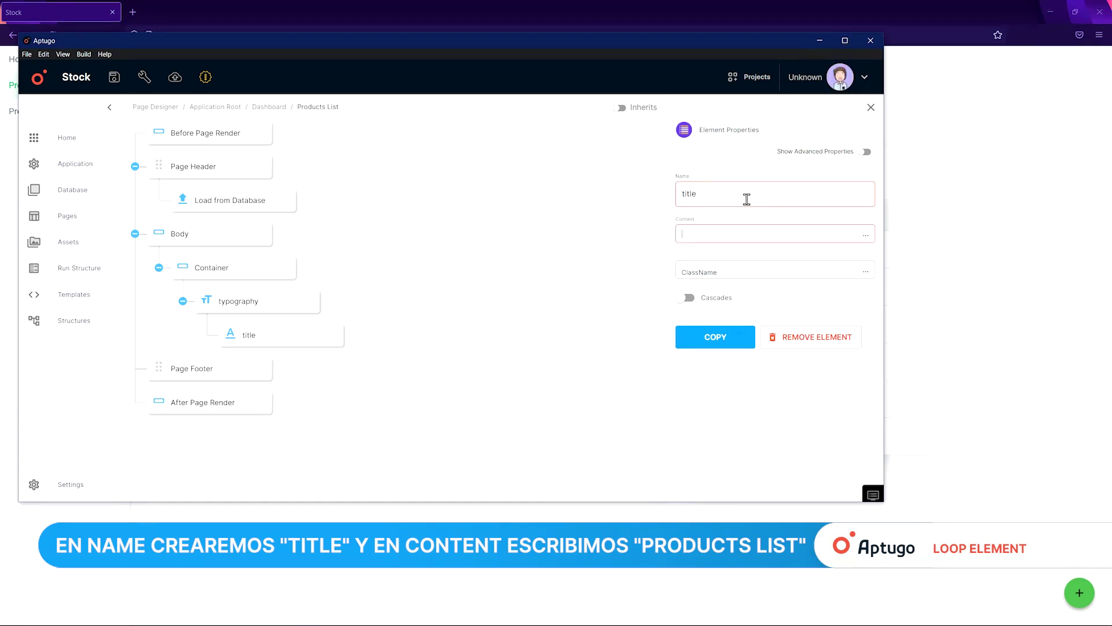
pyautogui.write('Products L')
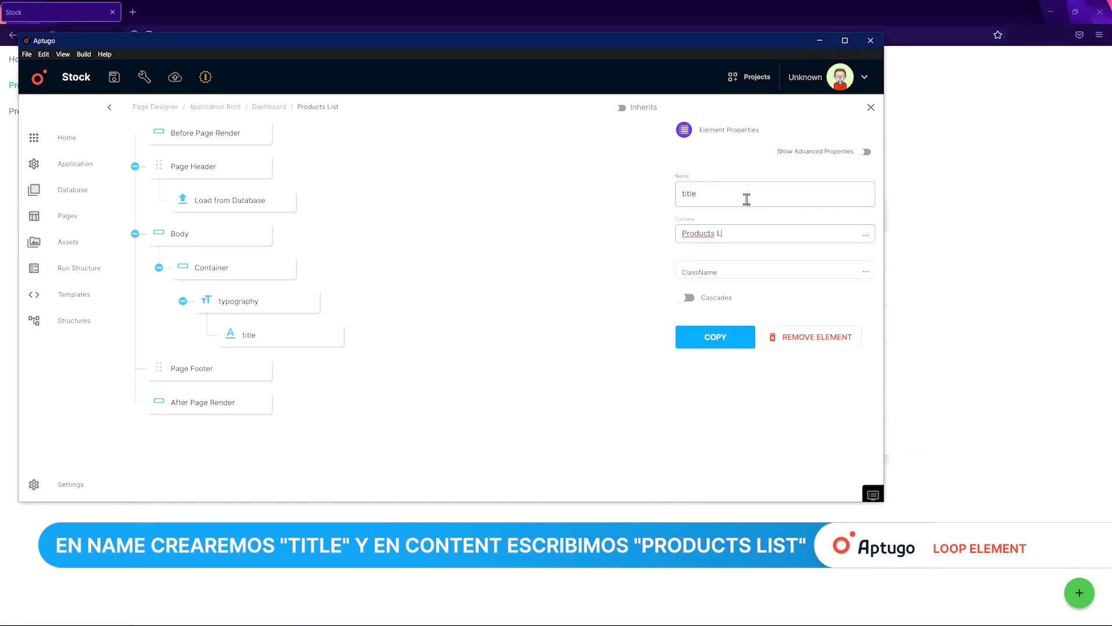
pyautogui.write('ist')
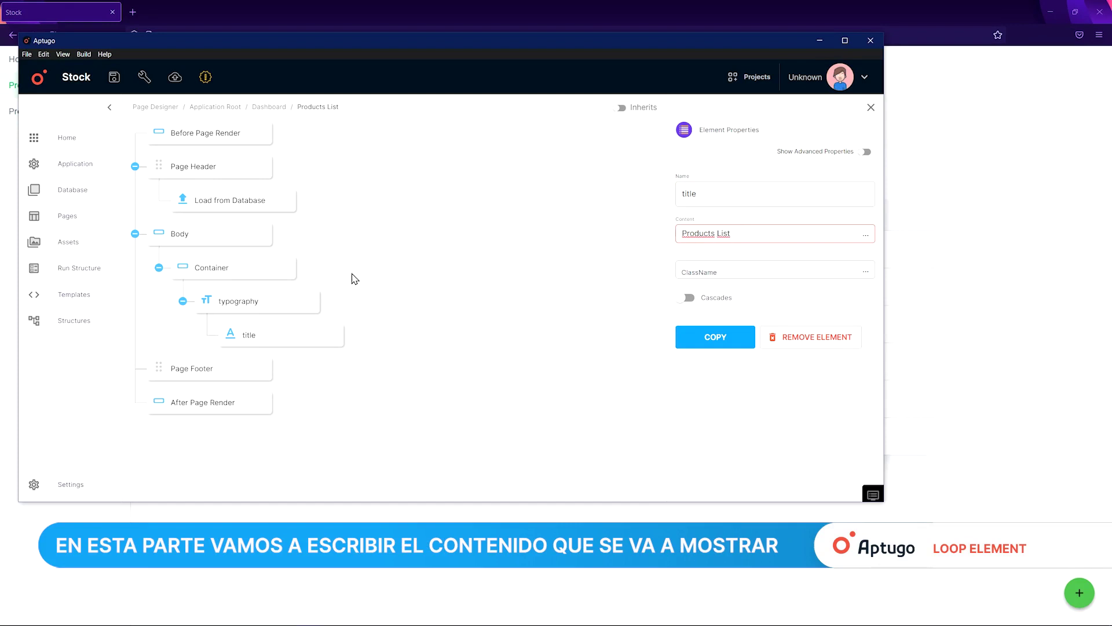
# Step: Set the typography element's tag to h2
pyautogui.click(243, 303)
pyautogui.click(709, 235)
pyautogui.click(711, 232)
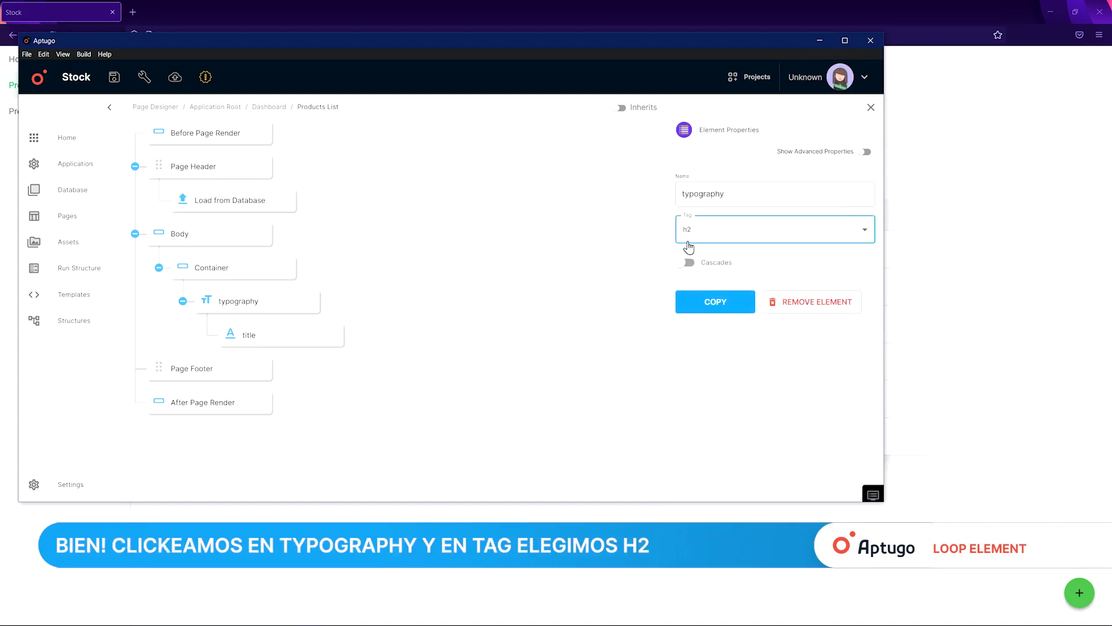
pyautogui.click(477, 299)
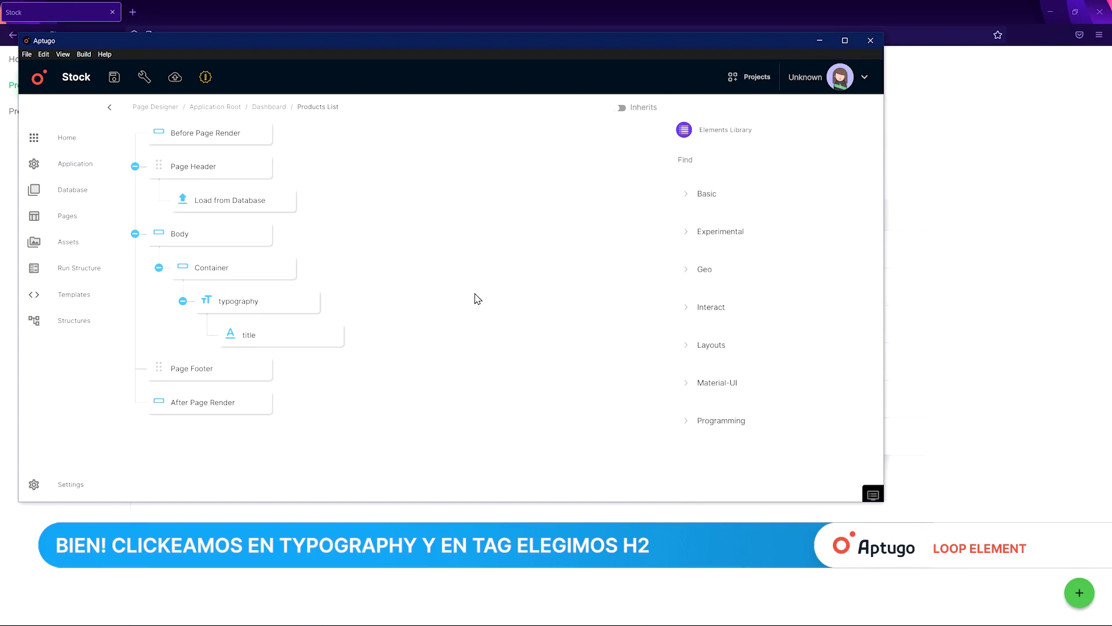
# Step: Add a loop under Container with source variable allProducts and item variable currentProduct
pyautogui.click(736, 156)
pyautogui.write('loop')
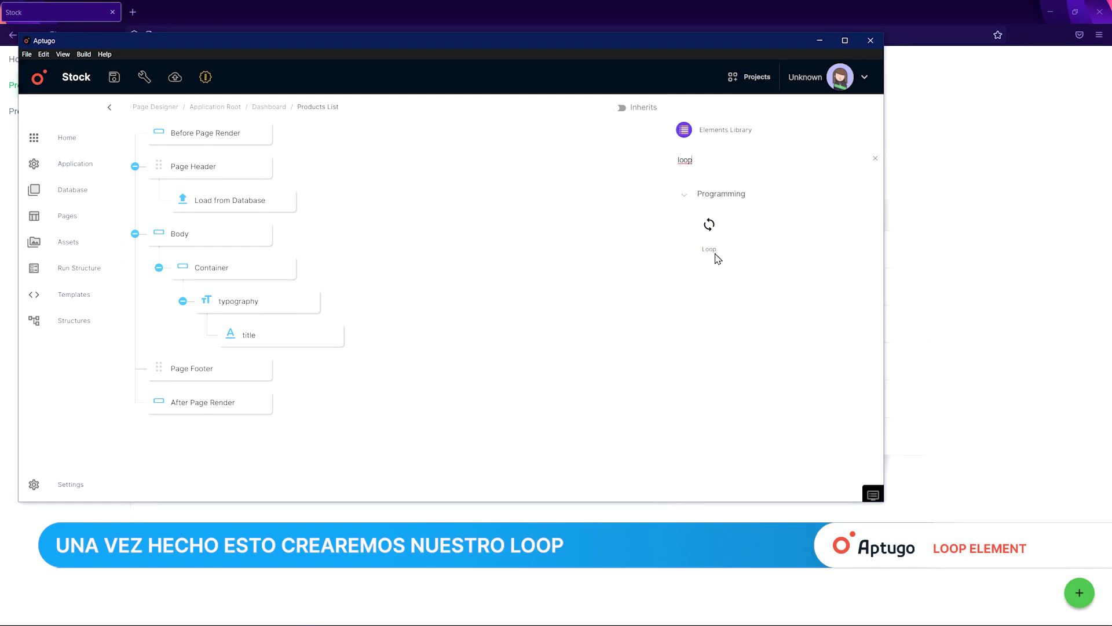
pyautogui.moveTo(717, 258); pyautogui.dragTo(222, 351)
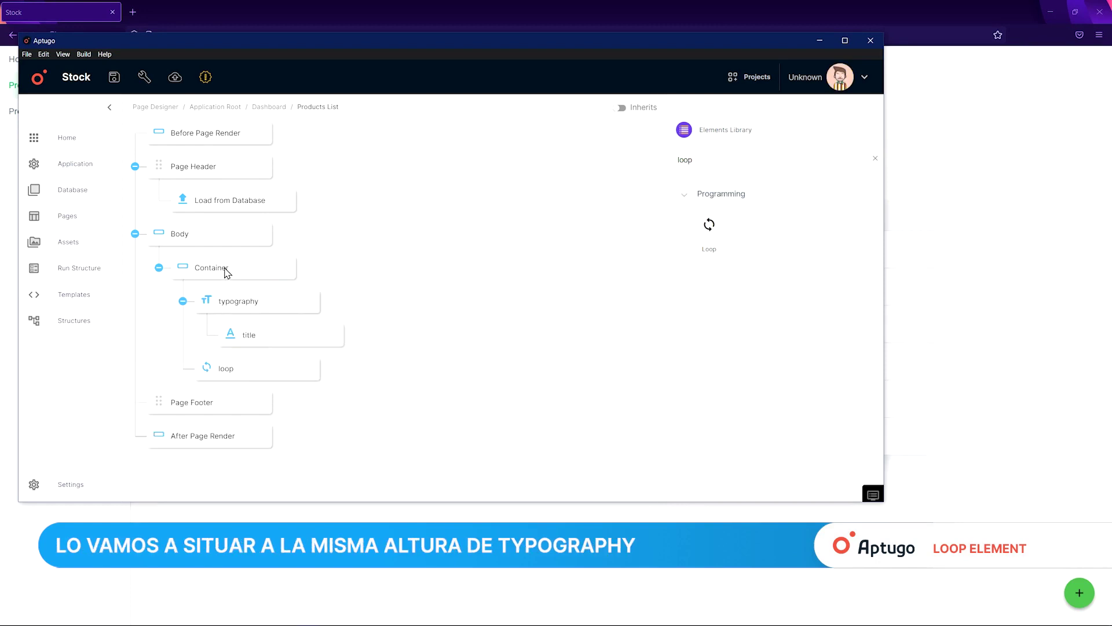
pyautogui.moveTo(206, 366); pyautogui.dragTo(212, 372)
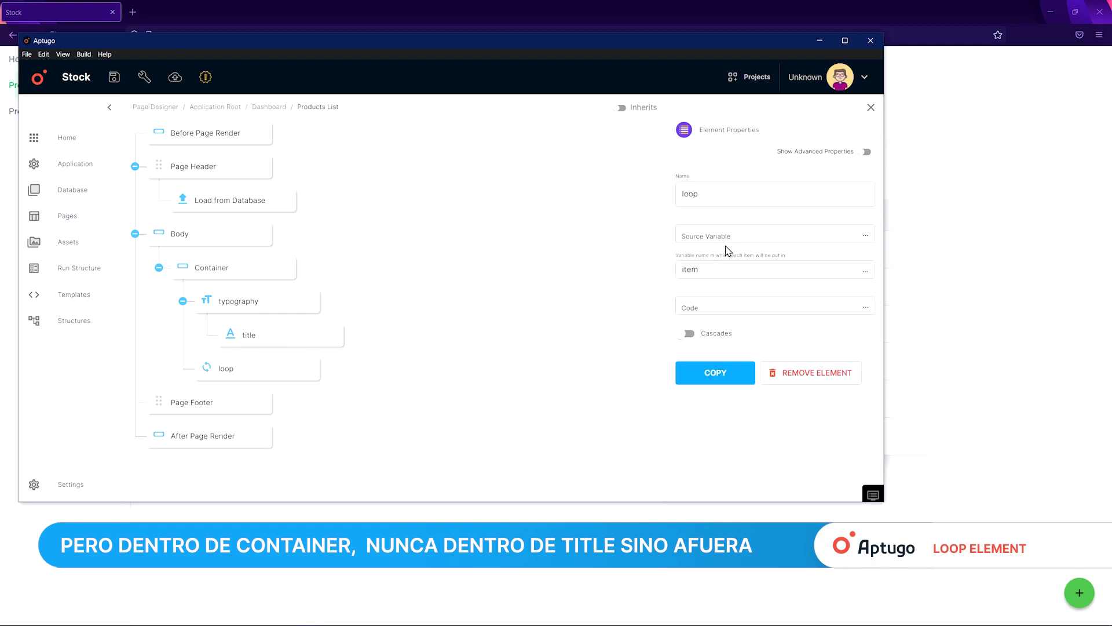
pyautogui.click(744, 236)
pyautogui.write('allProducts')
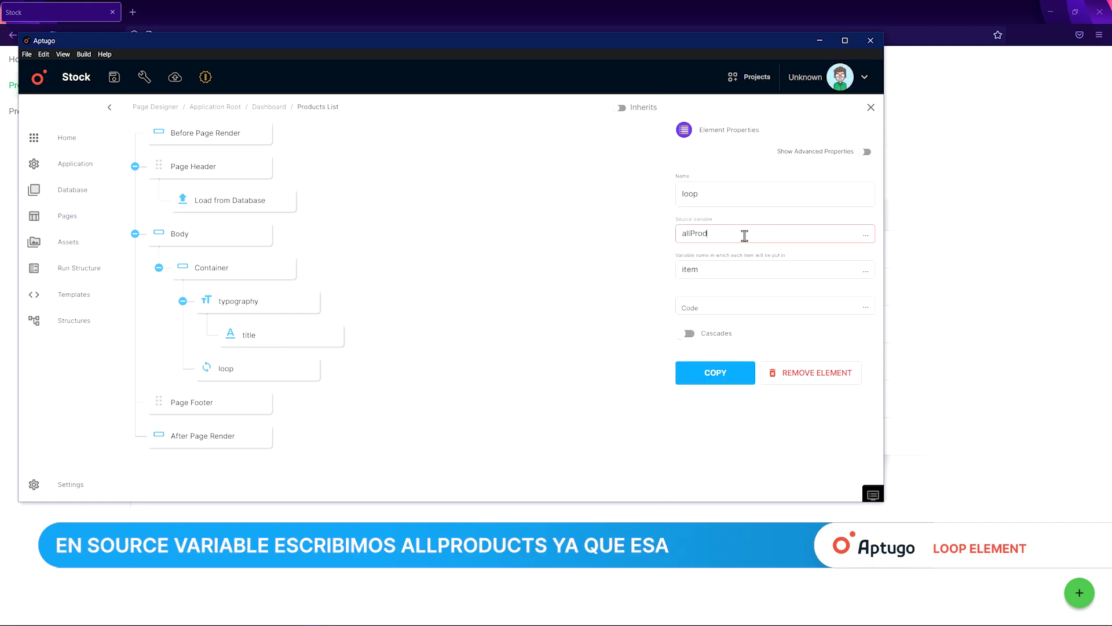
pyautogui.click(734, 271)
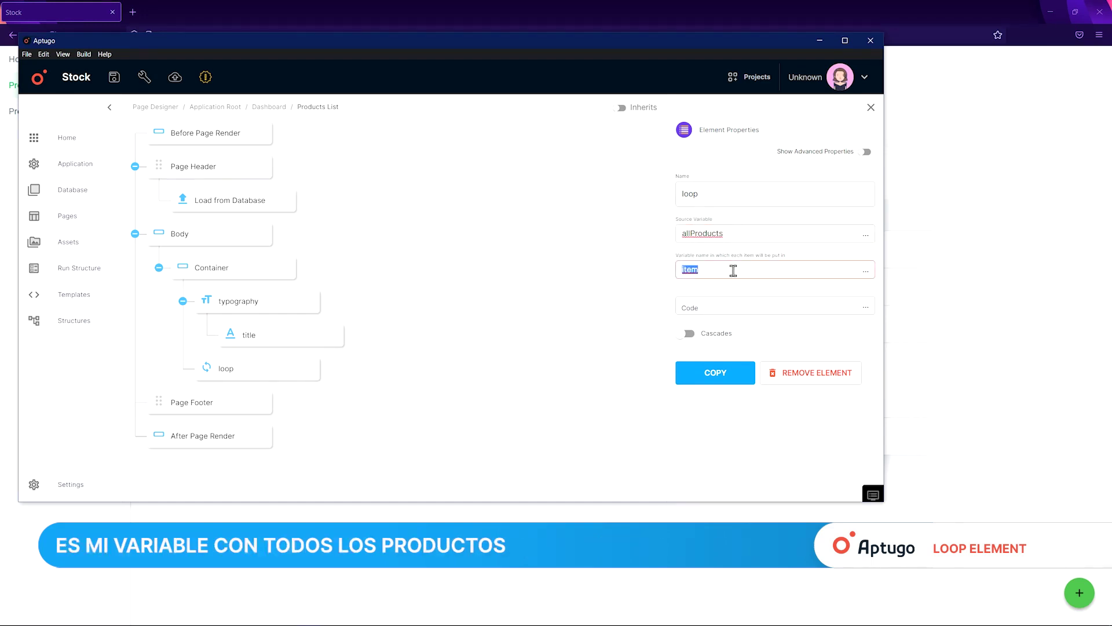
pyautogui.write('curre')
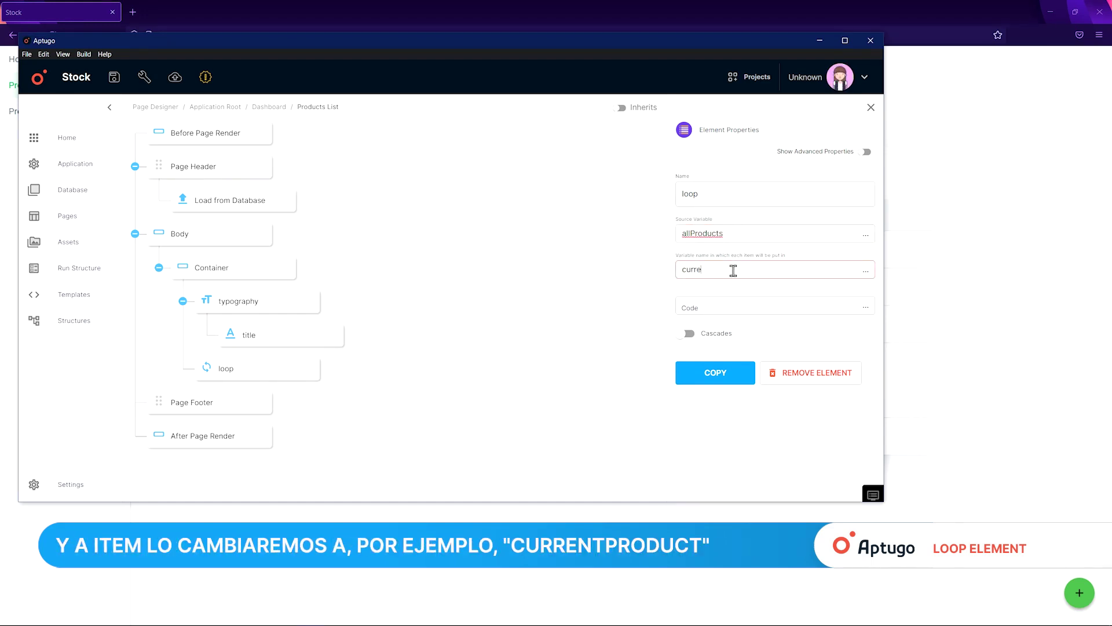
pyautogui.write('ntProduct')
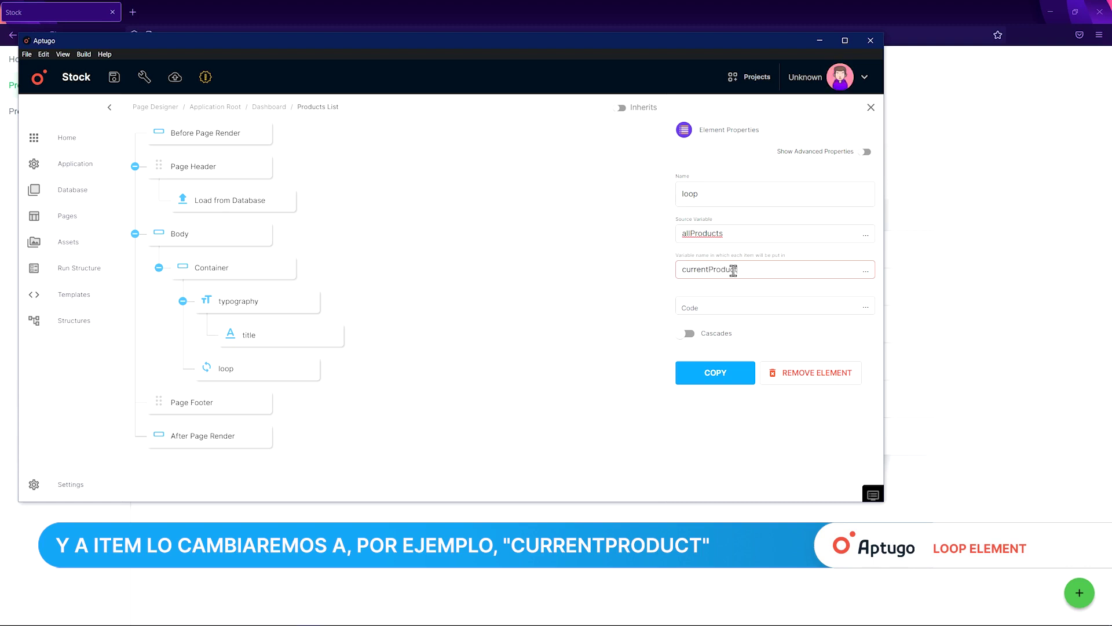
pyautogui.click(487, 369)
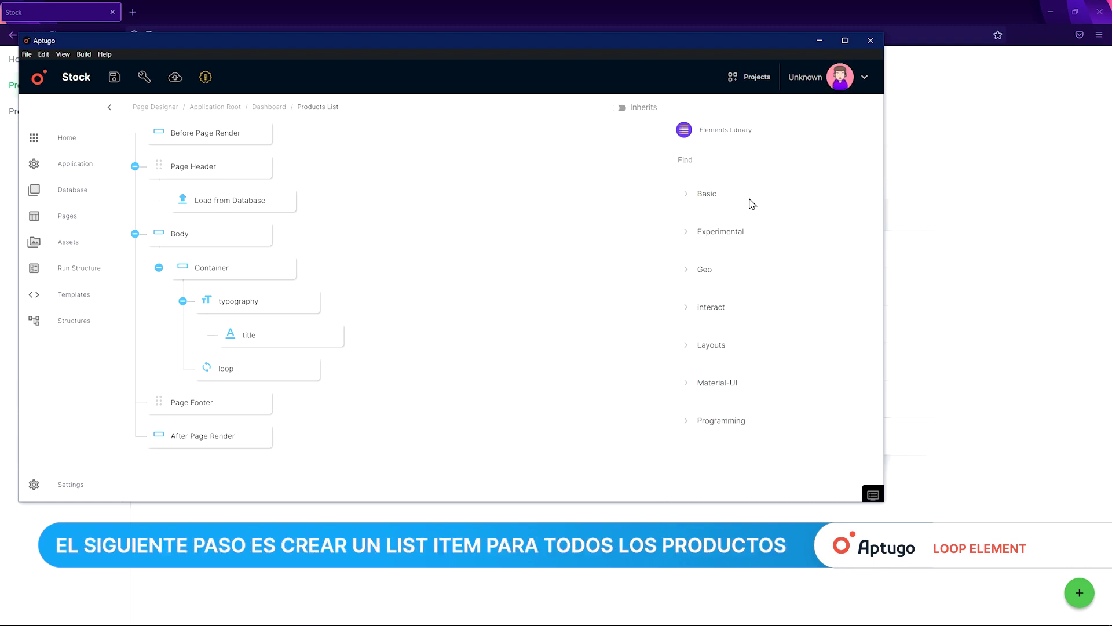
# Step: Add a Material-UI List Item inside the loop with a Basic Text element in it
pyautogui.click(770, 159)
pyautogui.write('list')
pyautogui.scroll(-3, 747, 463)
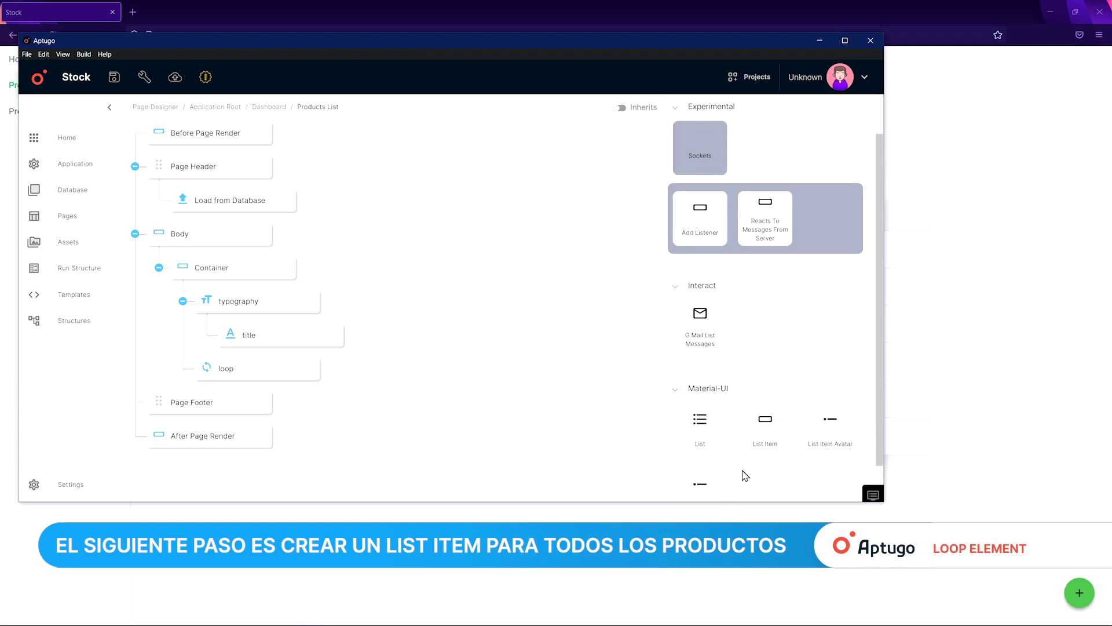
pyautogui.moveTo(778, 426); pyautogui.dragTo(228, 394)
pyautogui.scroll(3, 695, 261)
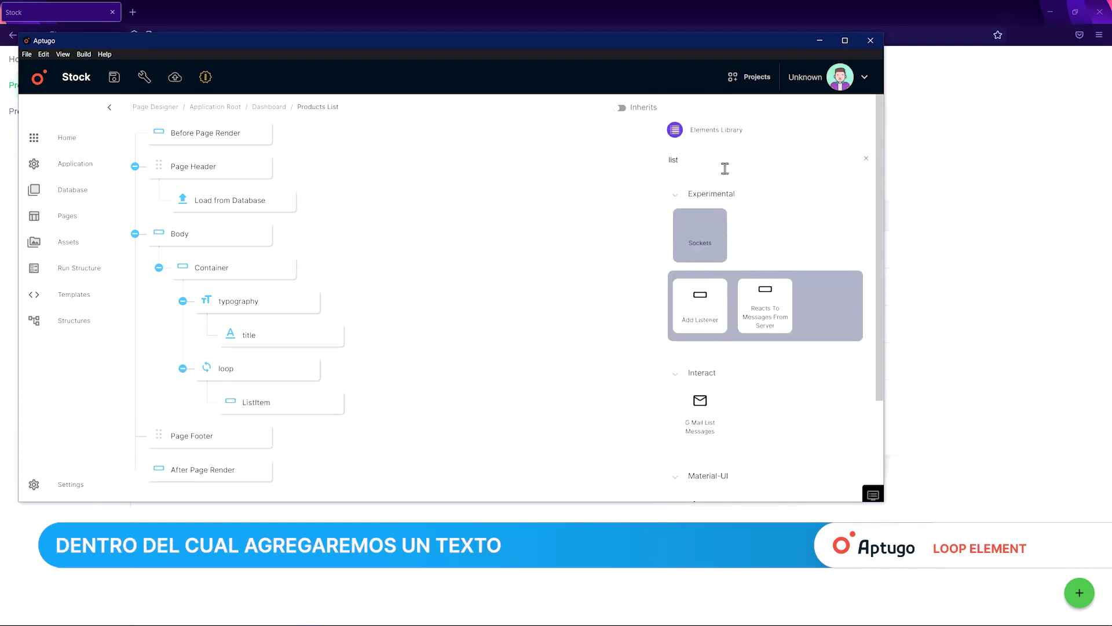
pyautogui.write('te')
pyautogui.moveTo(704, 231); pyautogui.dragTo(423, 437)
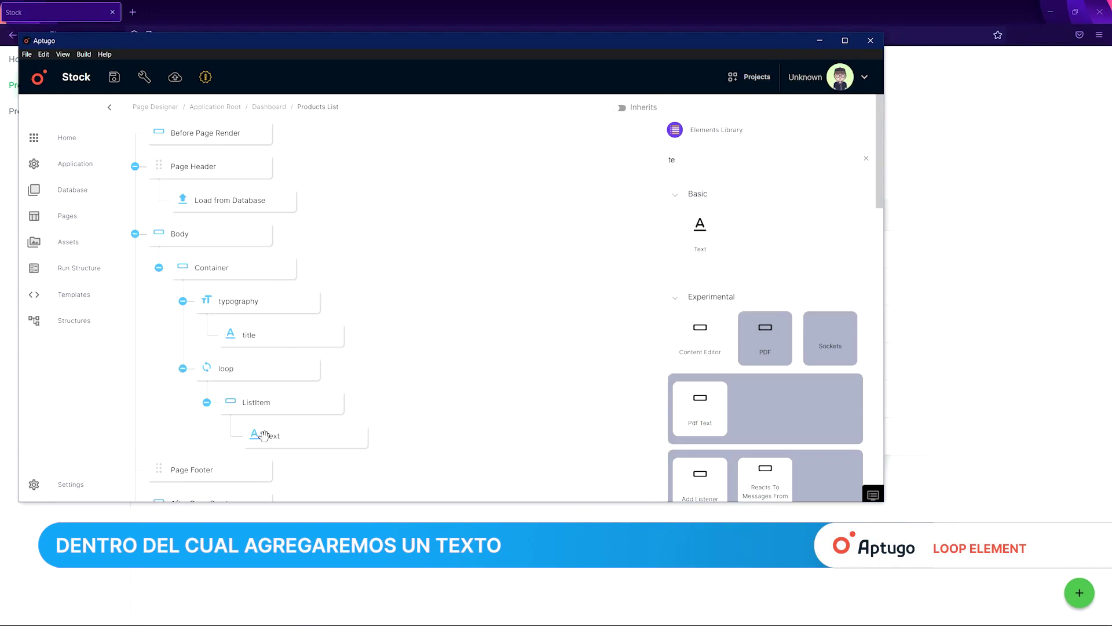
# Step: Set the text element's content to 'Name: {currentProduct.Name}'
pyautogui.click(291, 439)
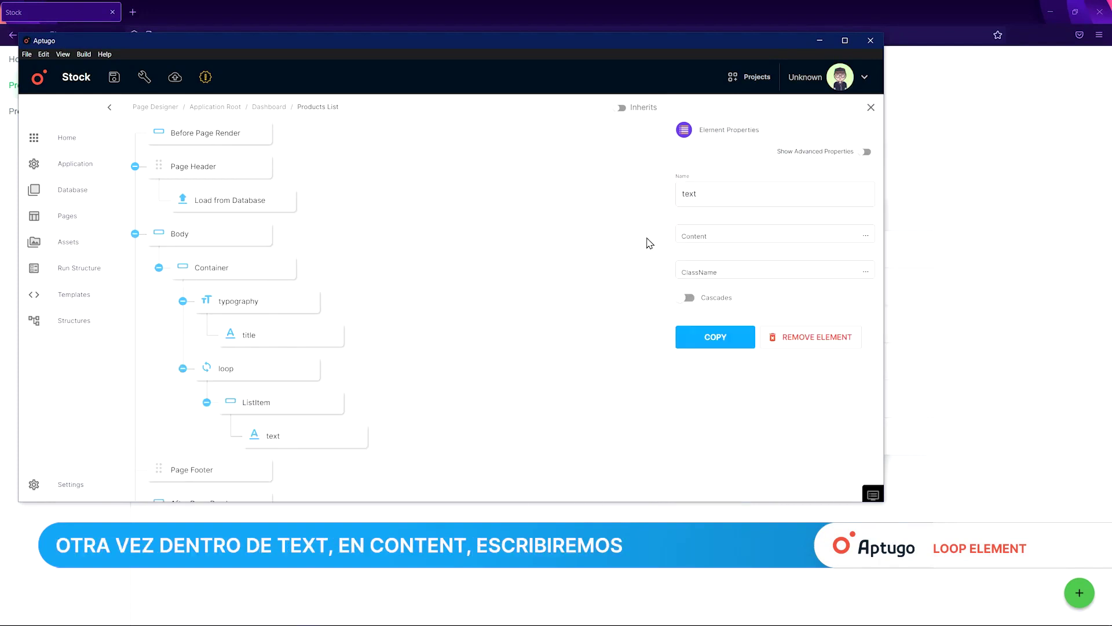
pyautogui.click(739, 231)
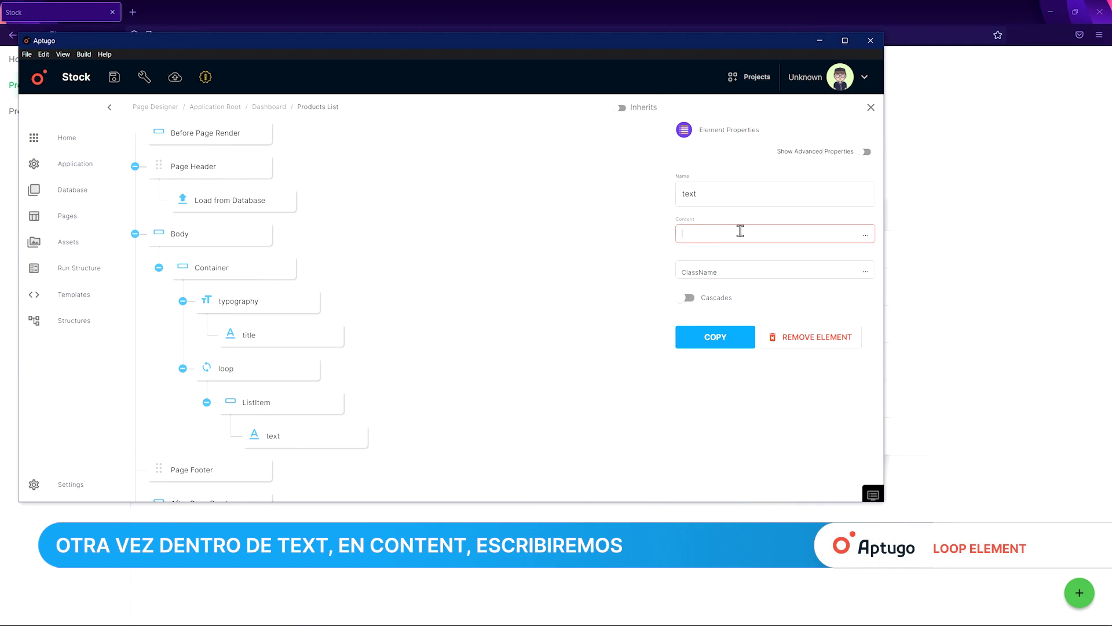
pyautogui.write('Name:')
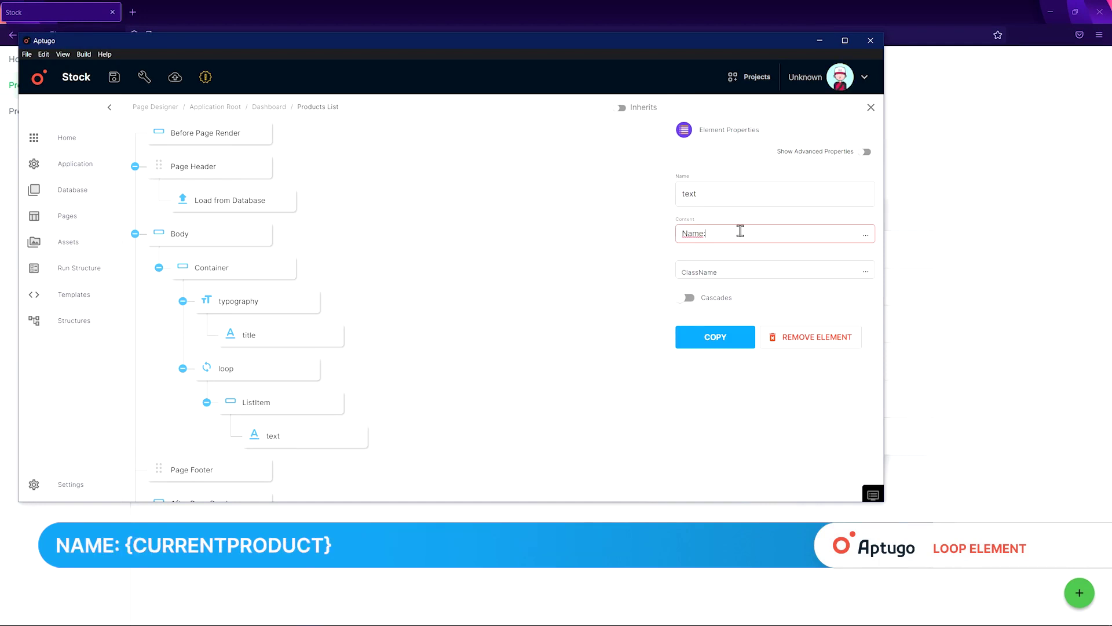
pyautogui.write(' {}')
pyautogui.write('currentProd')
pyautogui.write('uct')
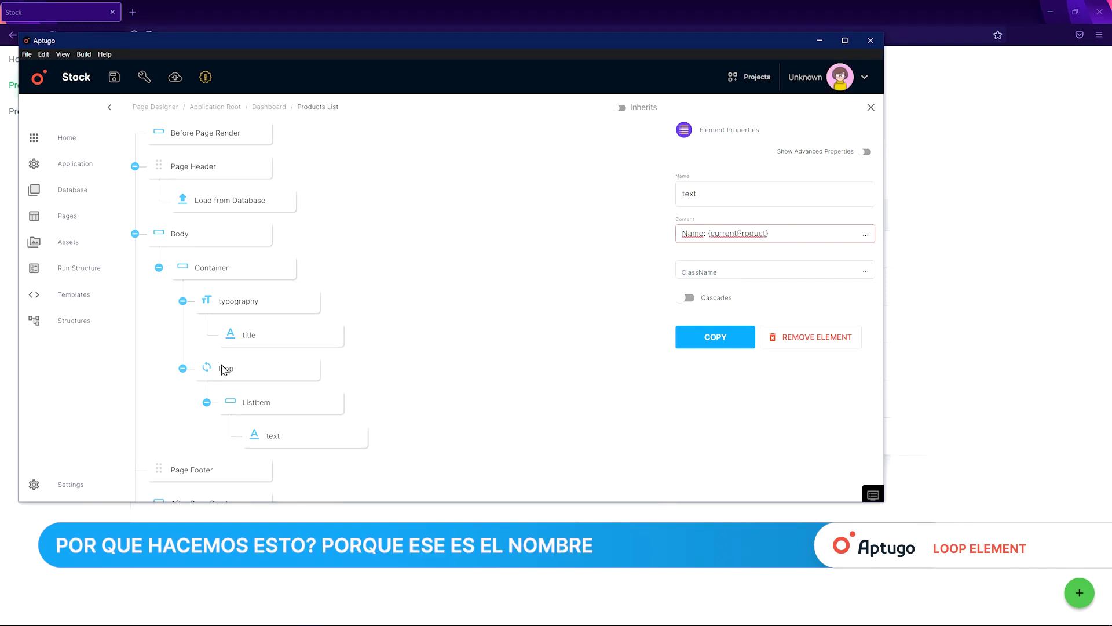
pyautogui.click(223, 369)
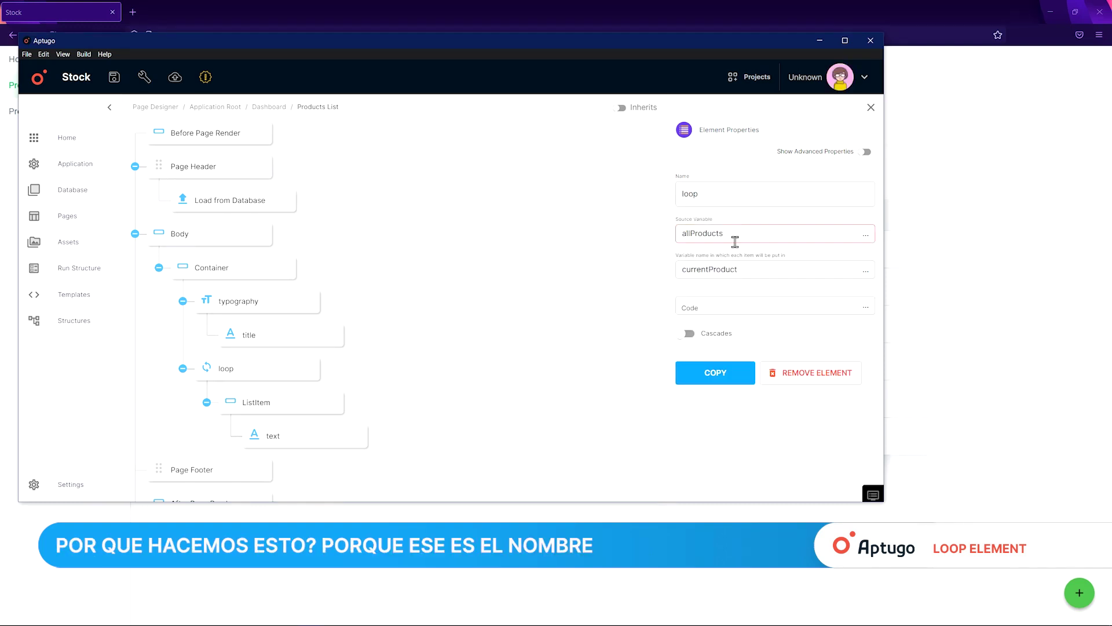
pyautogui.click(290, 442)
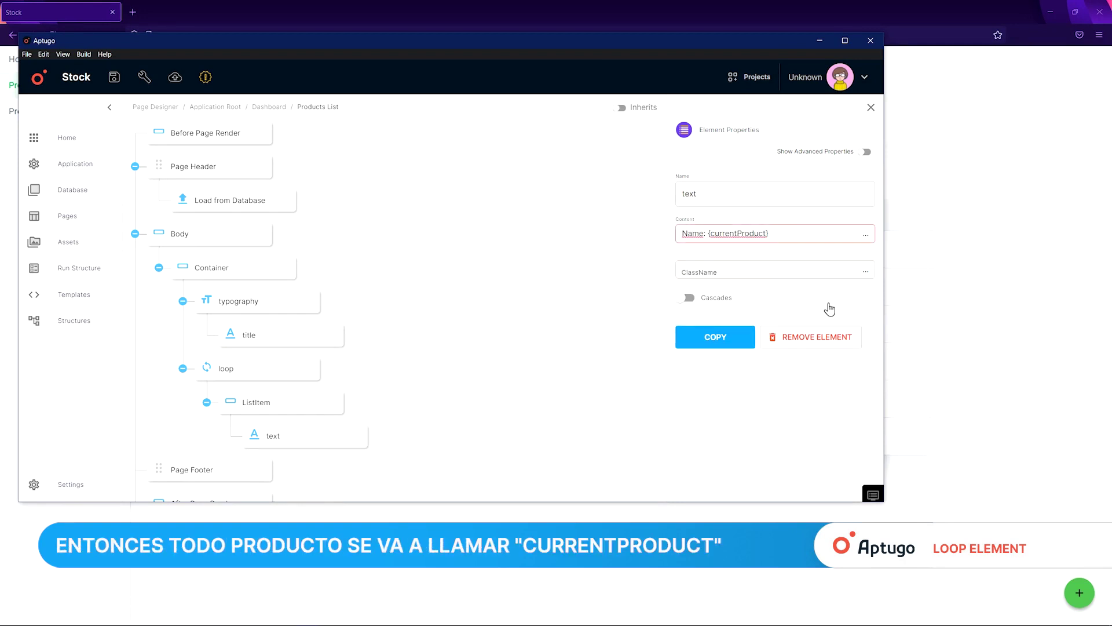
pyautogui.write('.name')
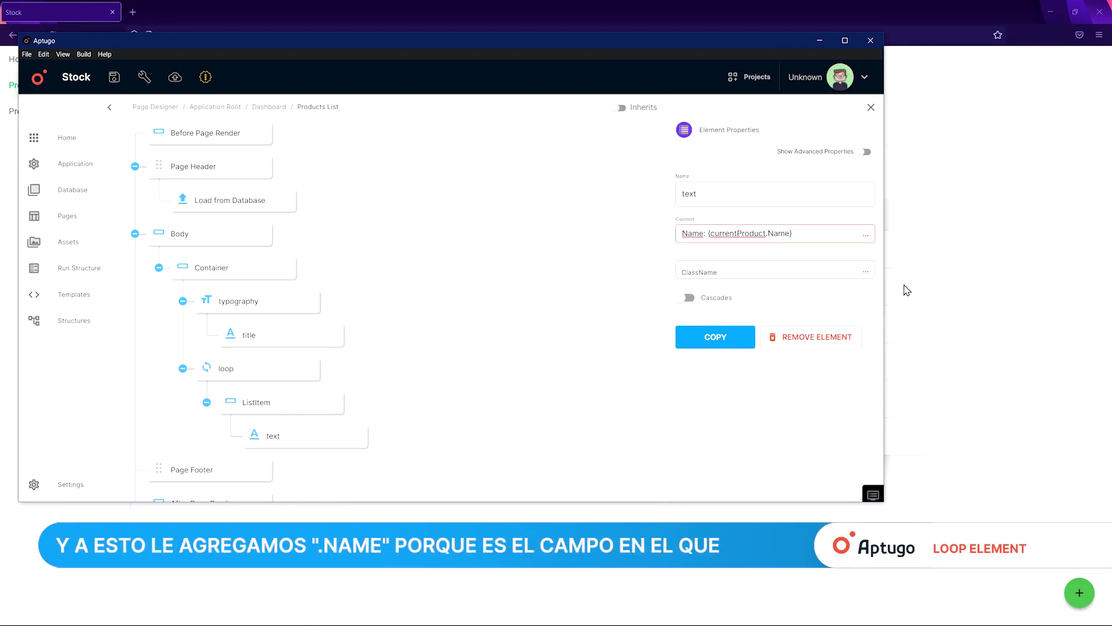
pyautogui.click(904, 288)
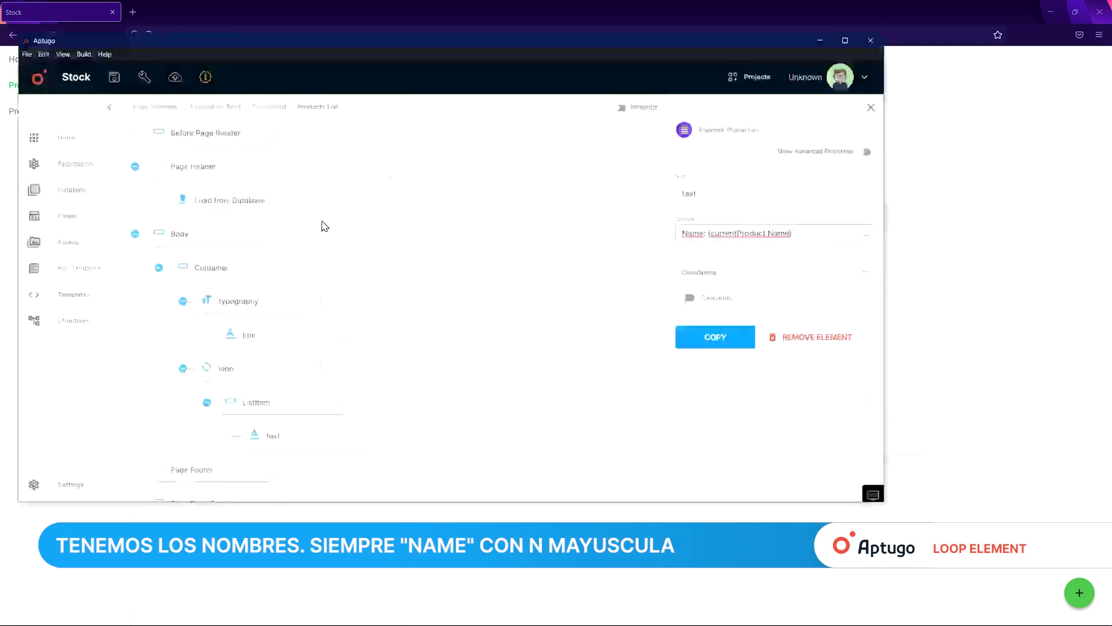
# Step: Save the project, run a Quick build and dismiss the Application Built message
pyautogui.click(114, 77)
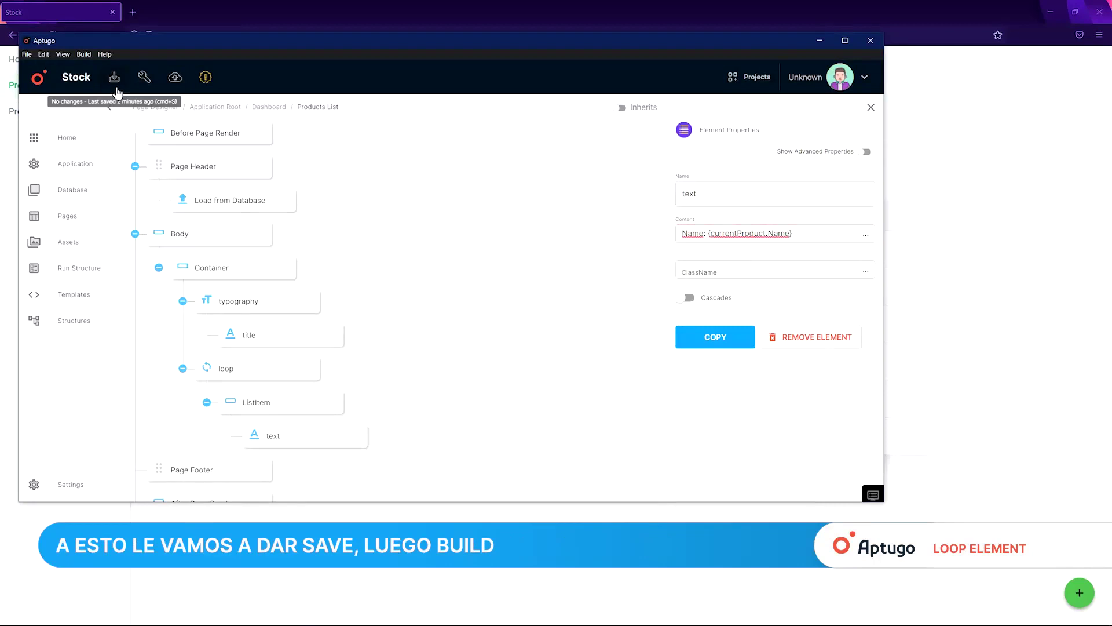
pyautogui.click(145, 81)
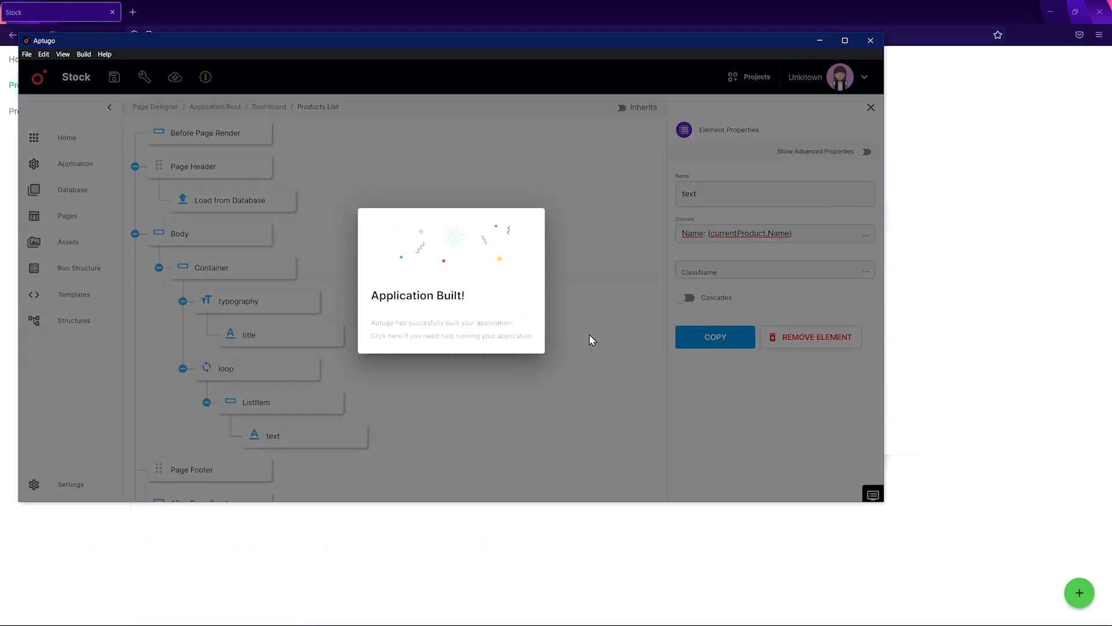
pyautogui.click(591, 340)
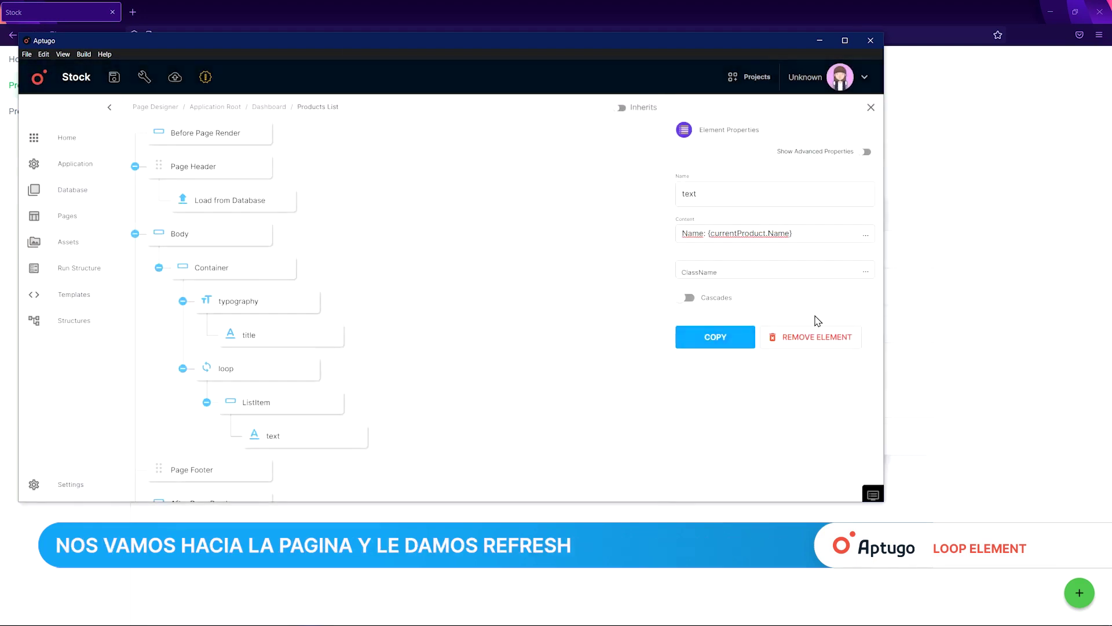
pyautogui.click(1008, 332)
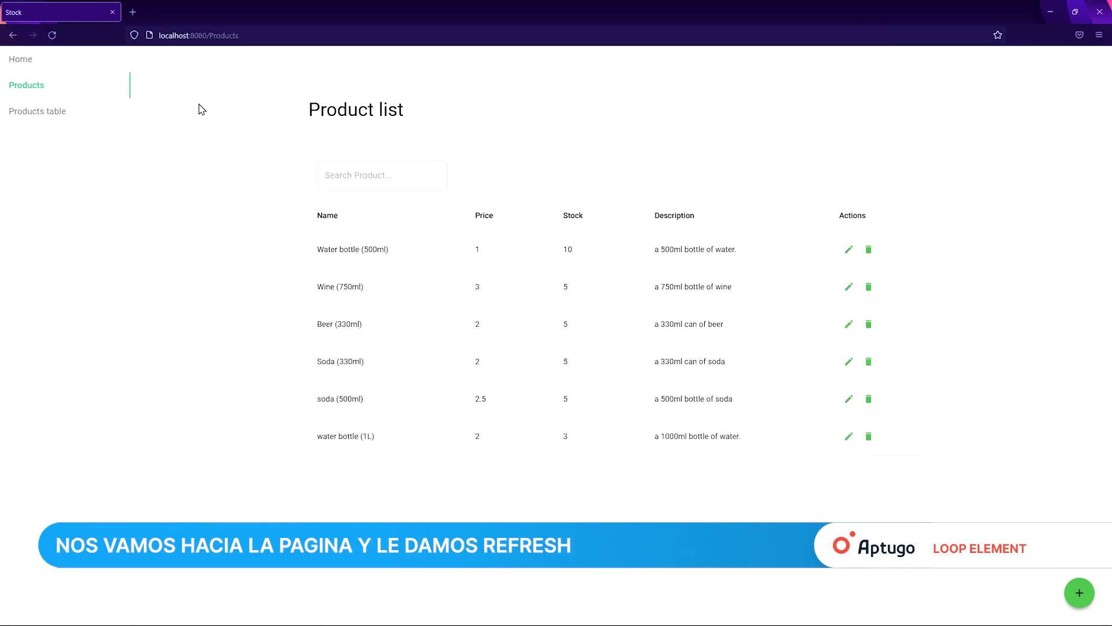
# Step: Reload the app in Firefox and open the Products List page at /list
pyautogui.click(57, 41)
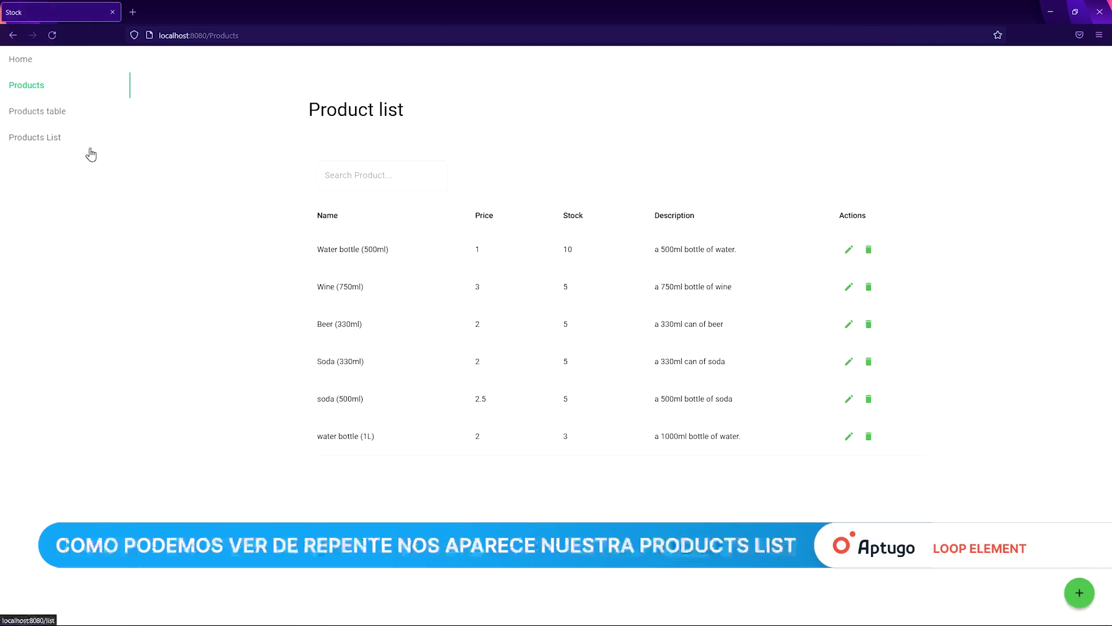
pyautogui.click(66, 145)
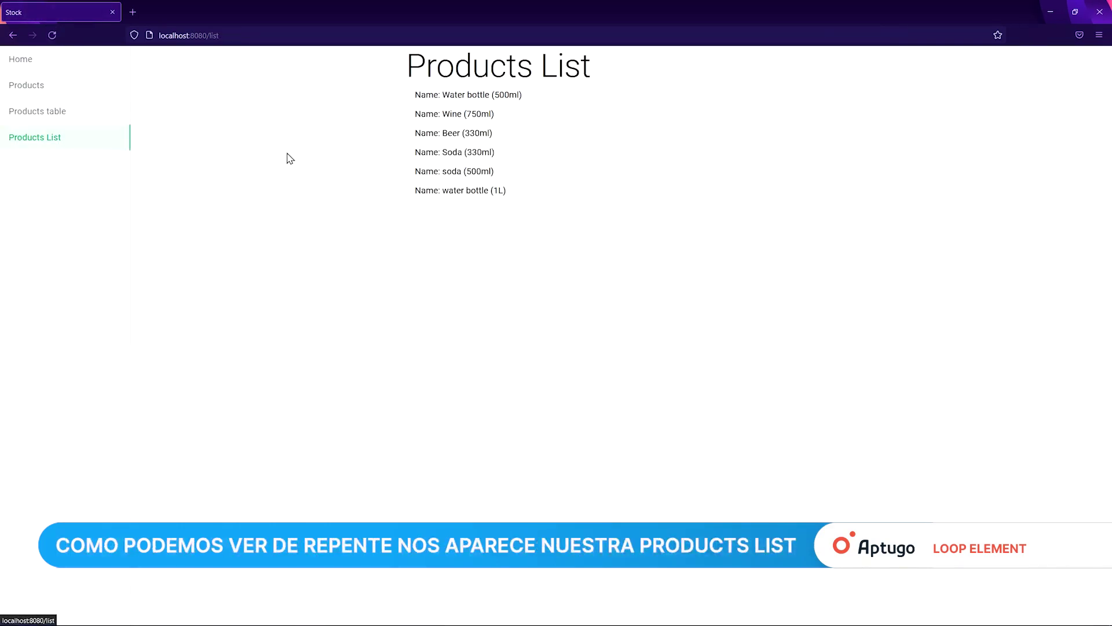